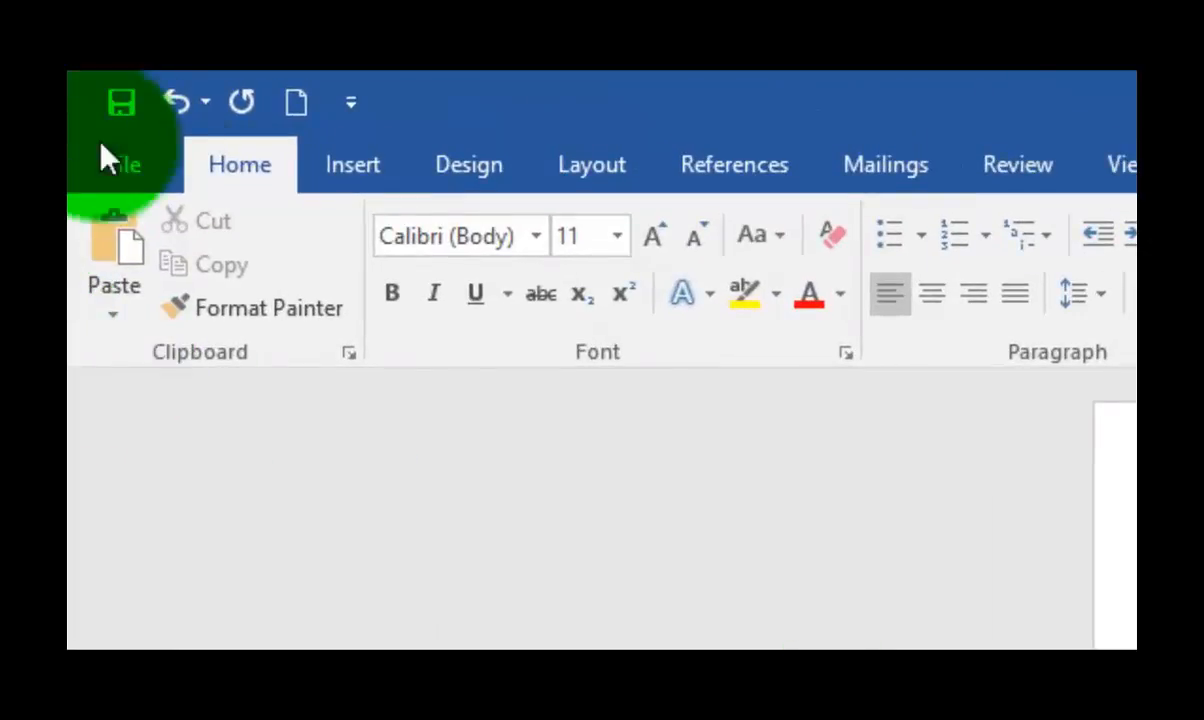
Enable the Developer main tab in Word's ribbon customization options and apply the change.
{"action": "left_click", "coordinate": [130, 168]}
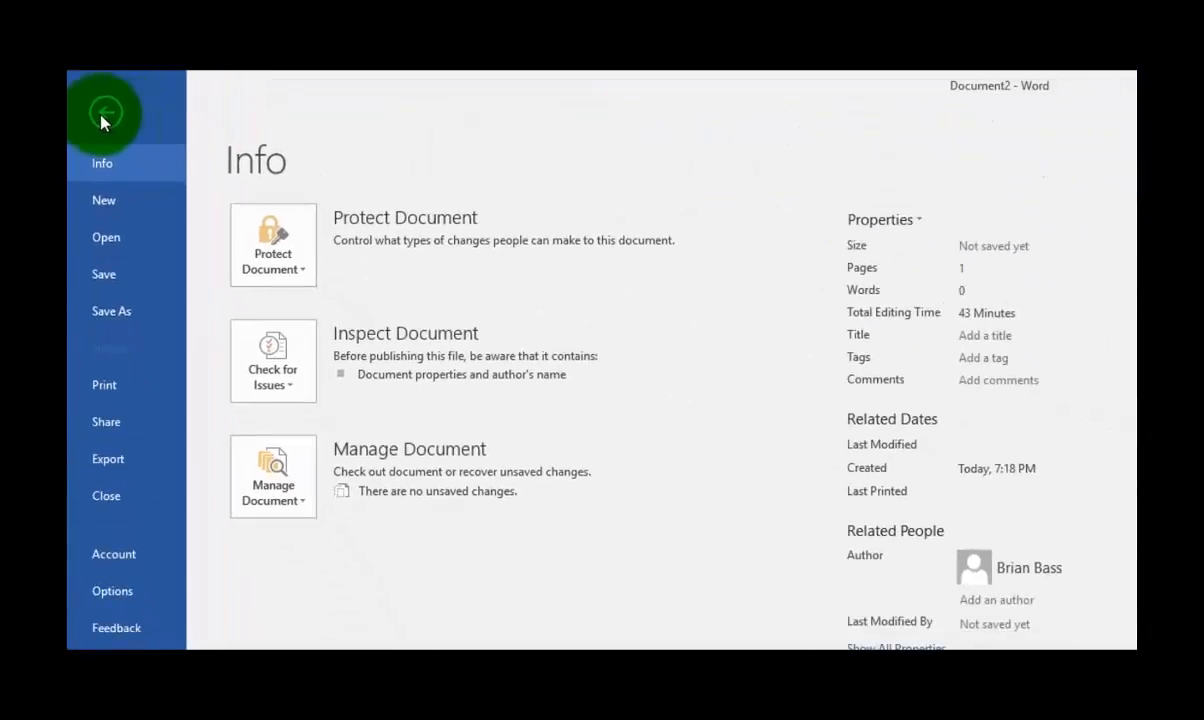
{"action": "left_click", "coordinate": [116, 598]}
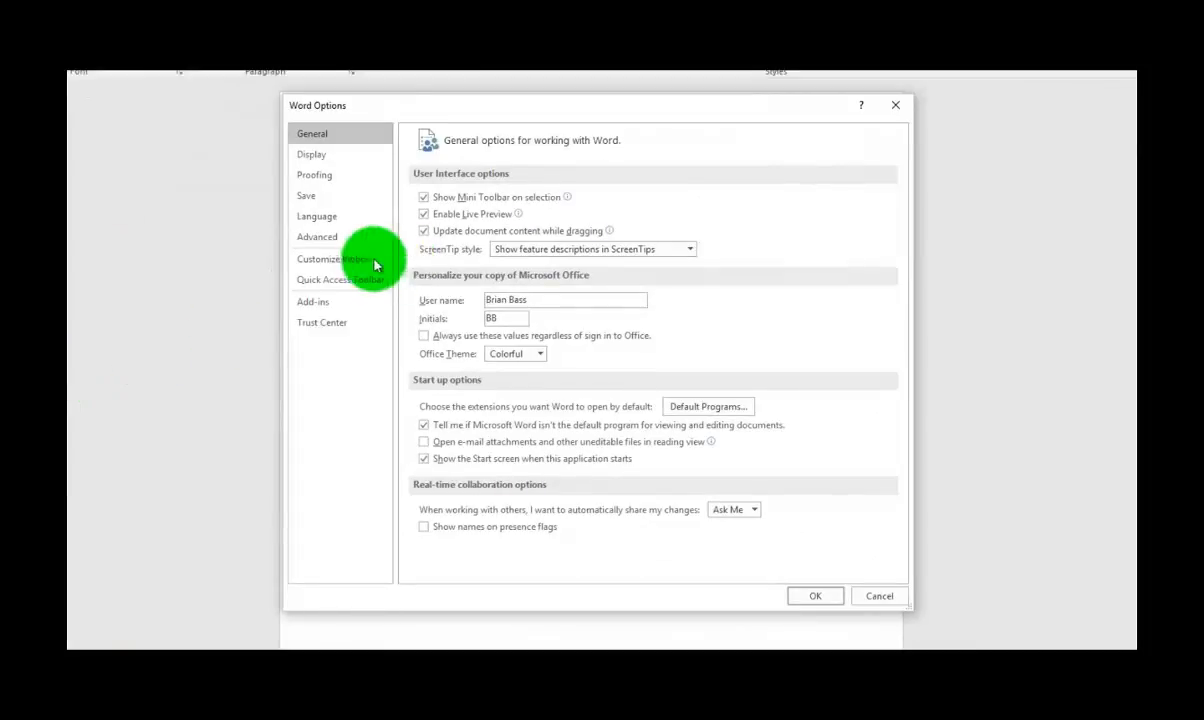
{"action": "left_click", "coordinate": [336, 260]}
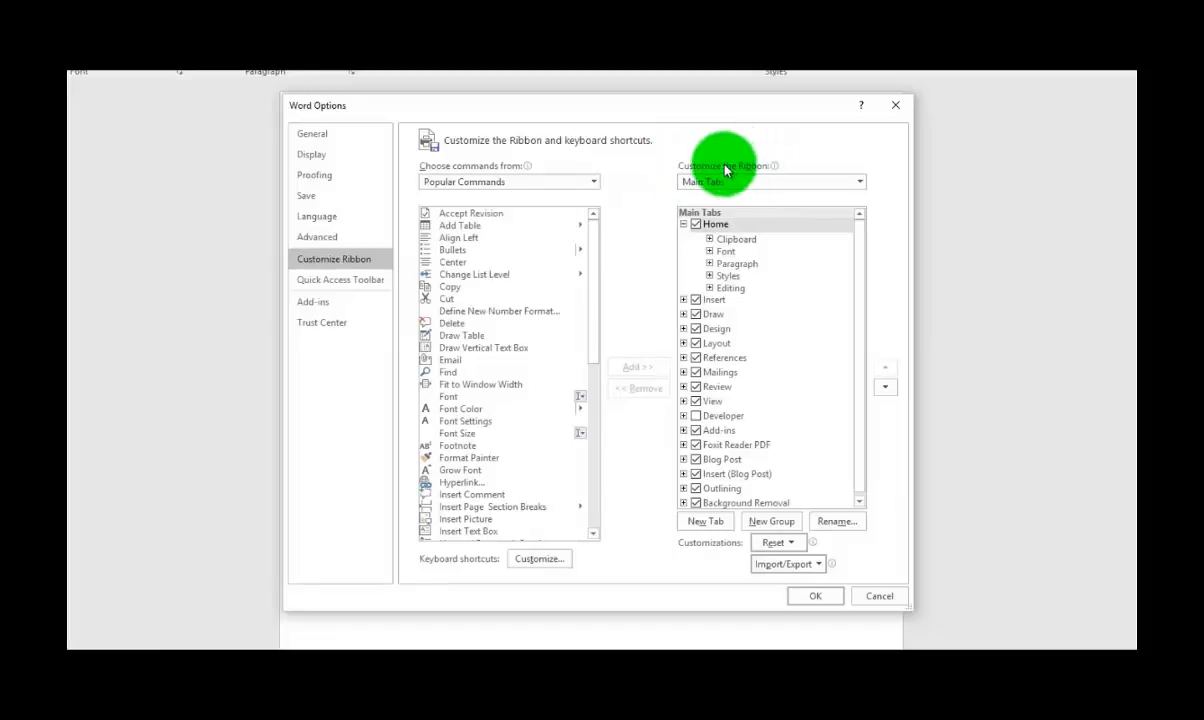
{"action": "left_click", "coordinate": [695, 418]}
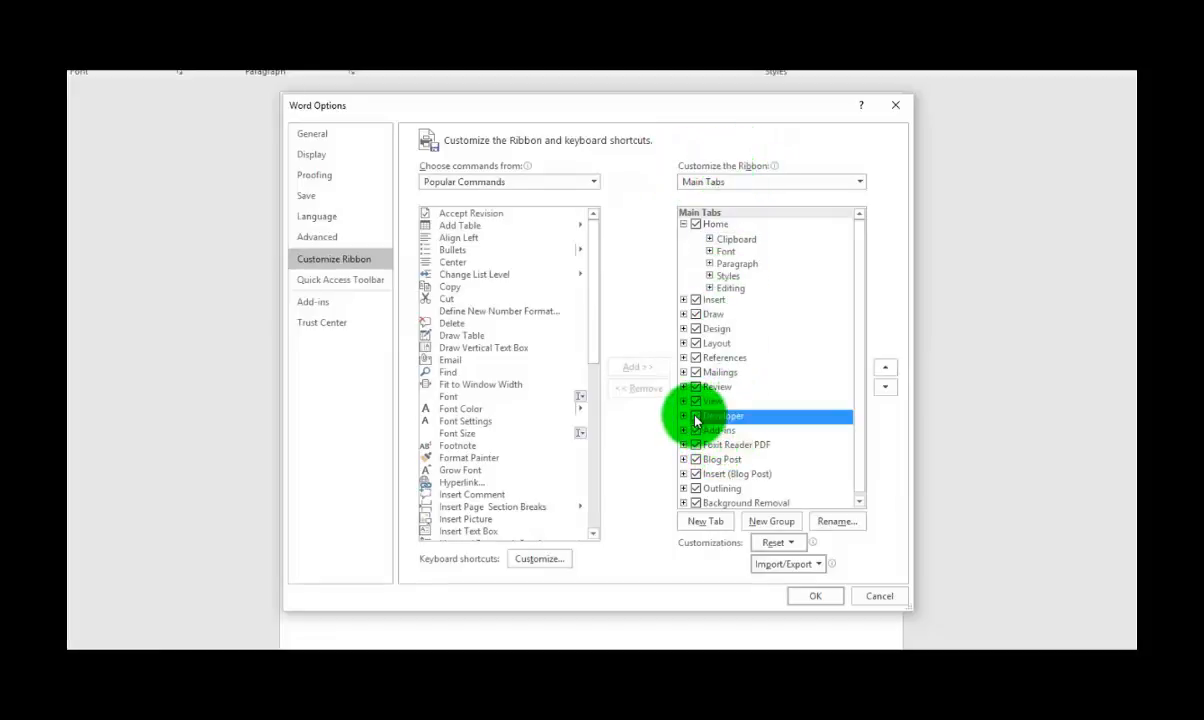
{"action": "left_click", "coordinate": [815, 597]}
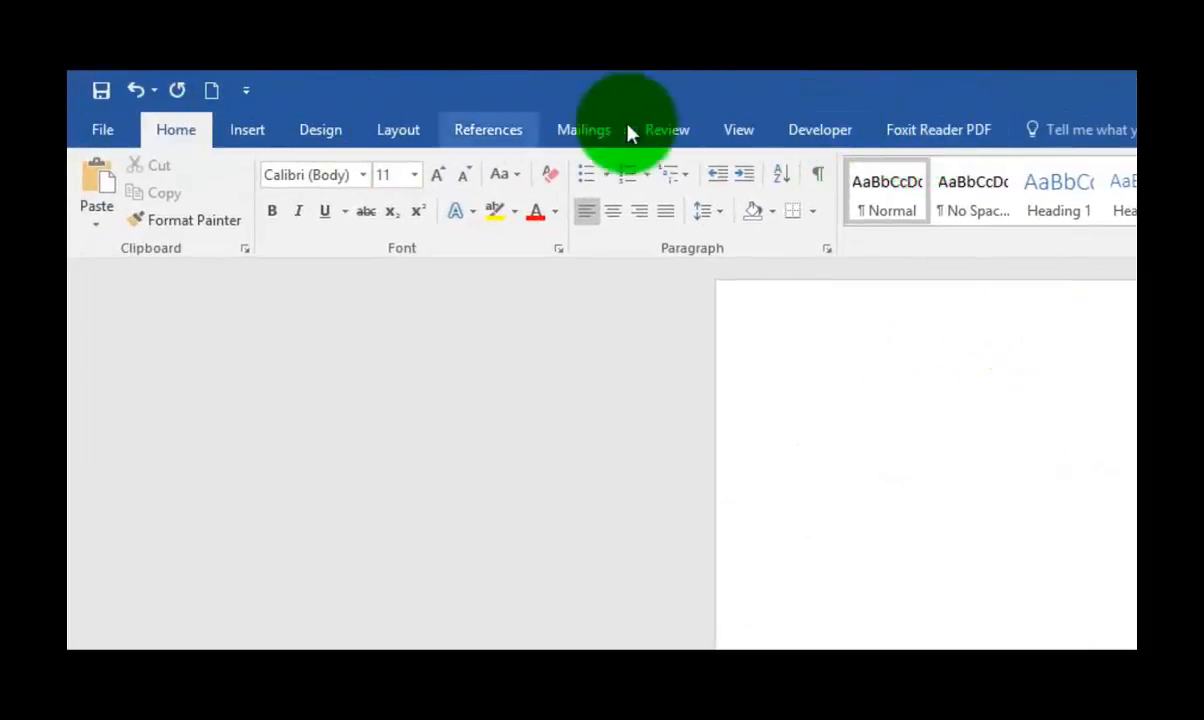
{"action": "left_click", "coordinate": [817, 134]}
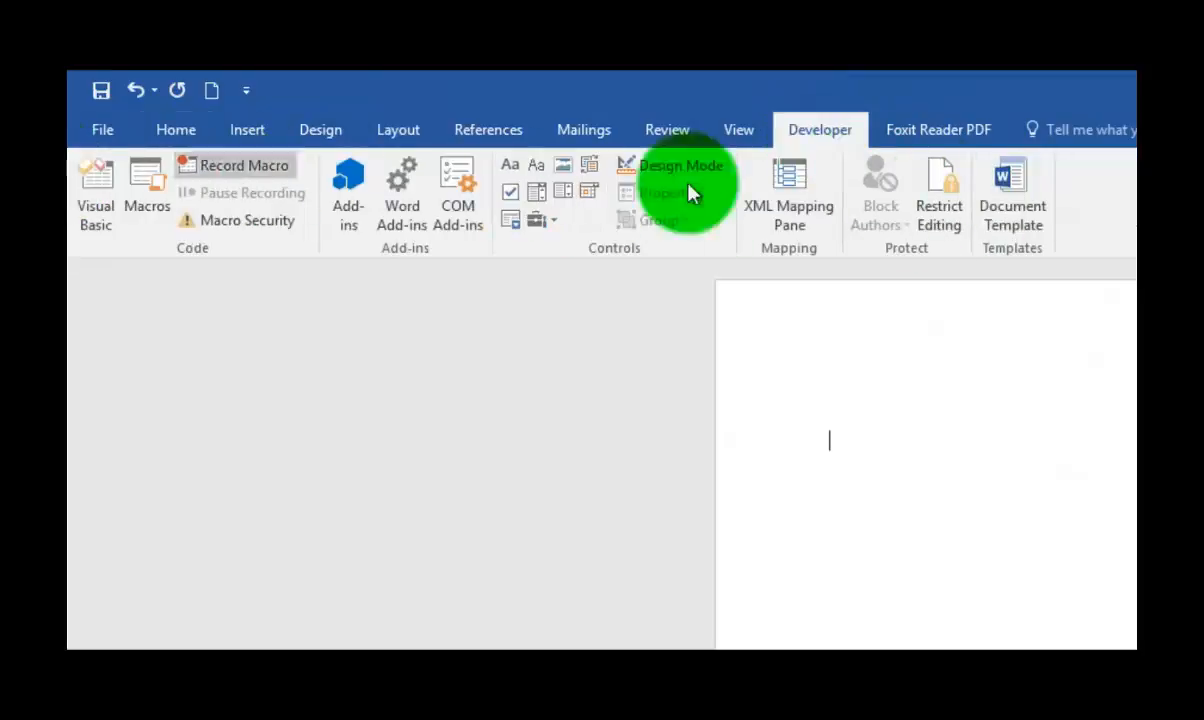
{"action": "left_click", "coordinate": [660, 134]}
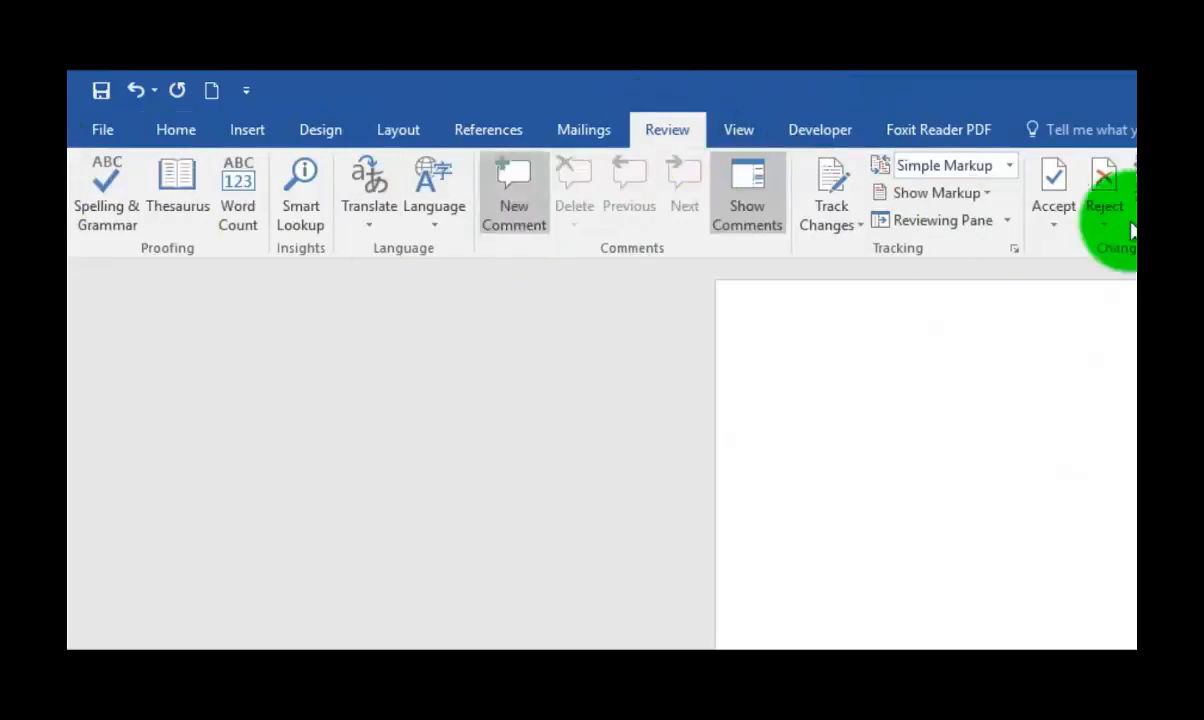
Insert a plain text content control at the start of the blank document and begin a new line below it.
{"action": "left_click", "coordinate": [822, 136]}
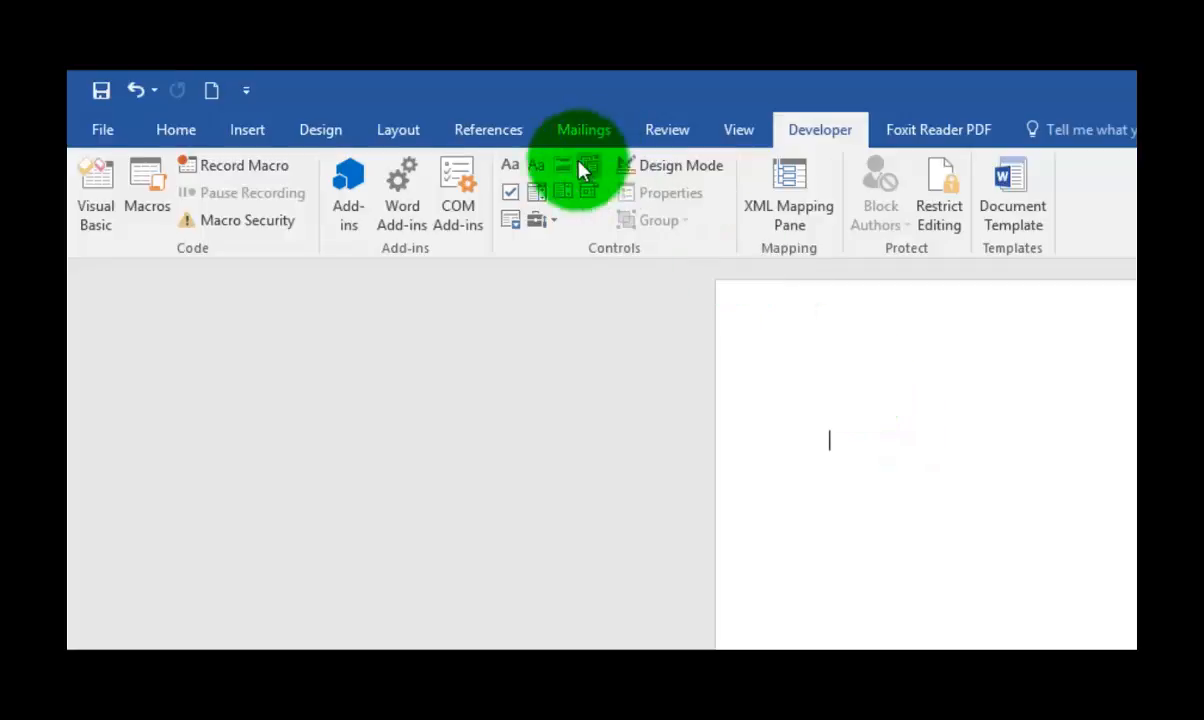
{"action": "left_click", "coordinate": [533, 168]}
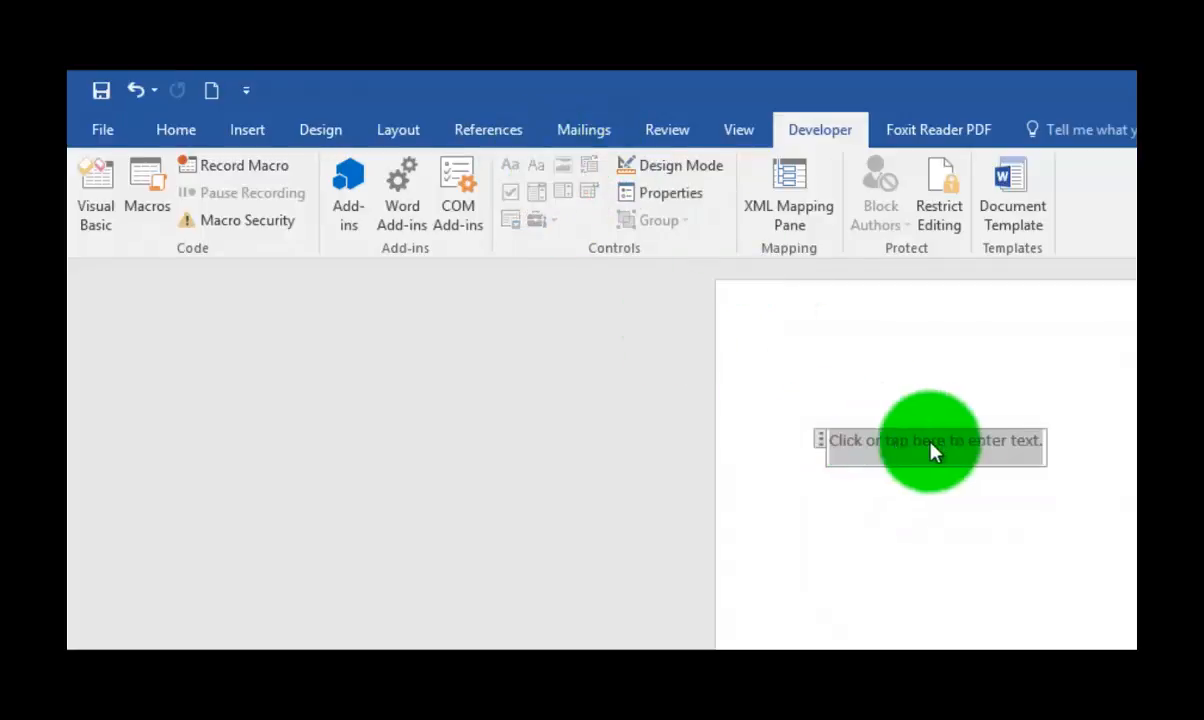
{"action": "left_click", "coordinate": [1100, 440]}
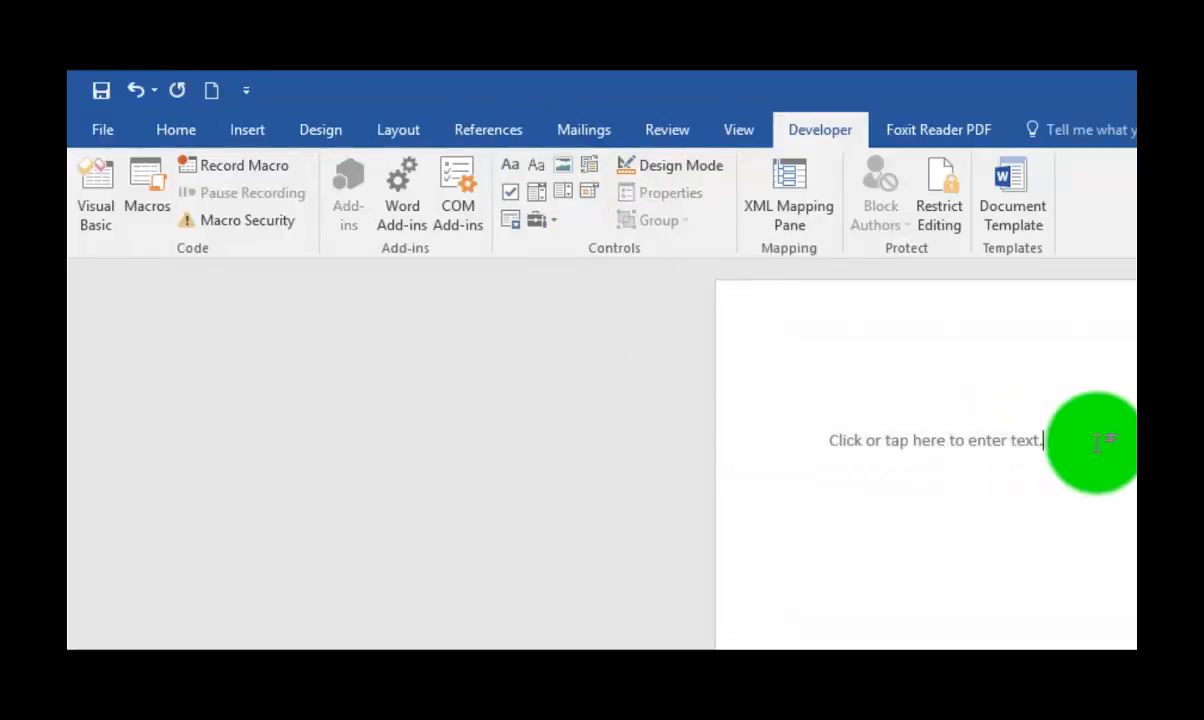
{"action": "key", "text": "Return"}
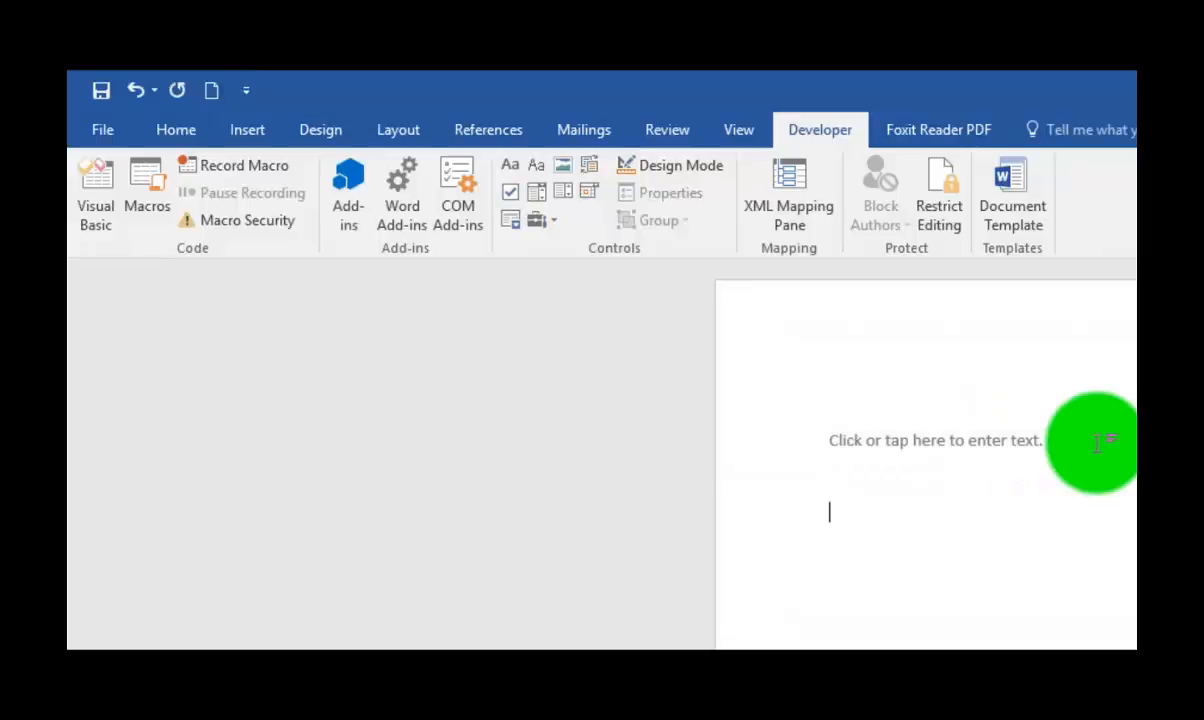
Insert a check box content control below the text control and try toggling it.
{"action": "left_click", "coordinate": [510, 192]}
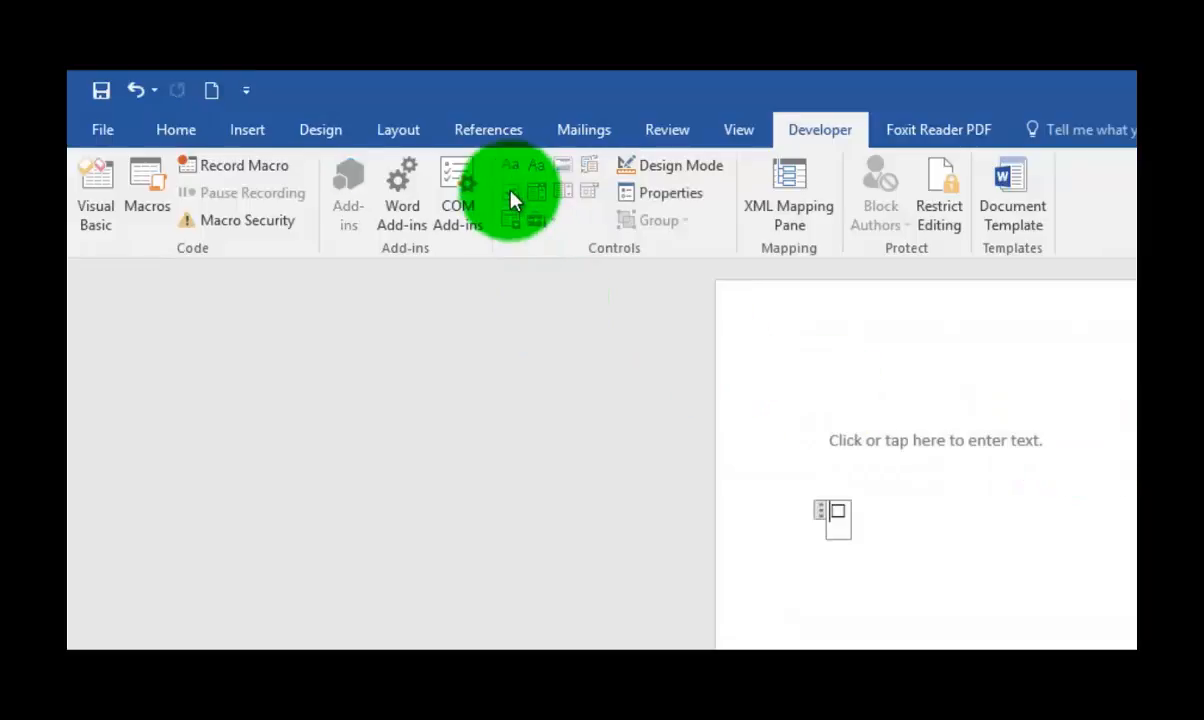
{"action": "left_click", "coordinate": [838, 512]}
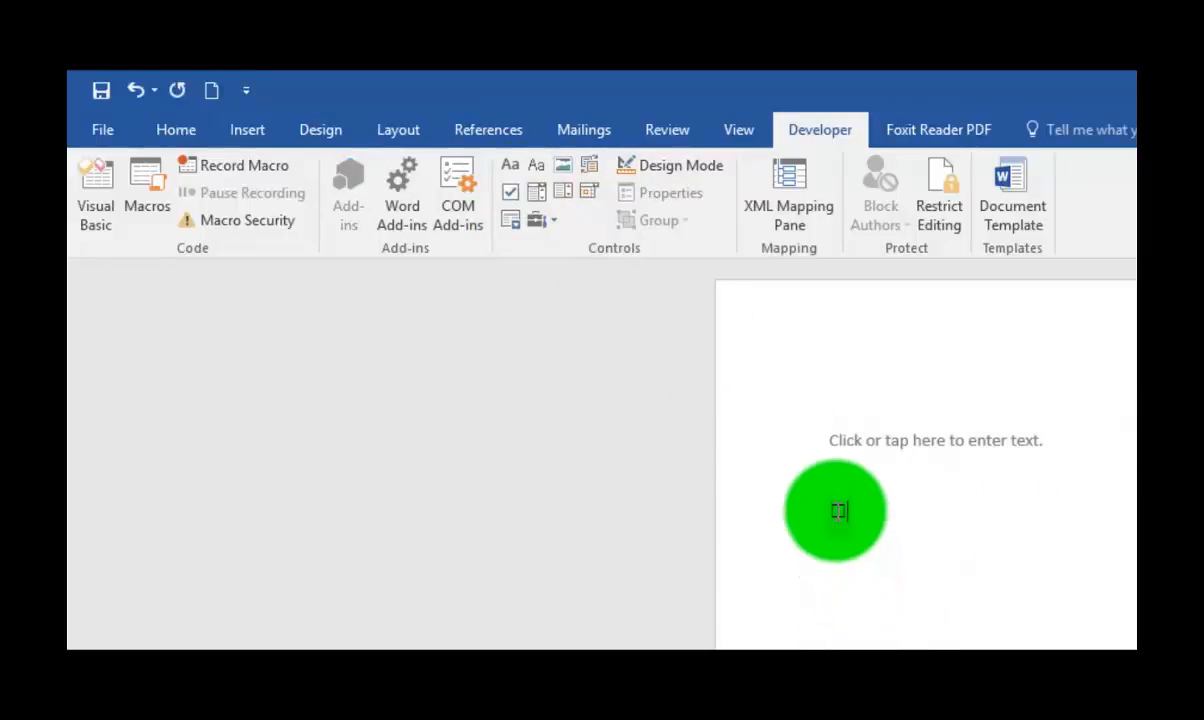
{"action": "left_click", "coordinate": [838, 511]}
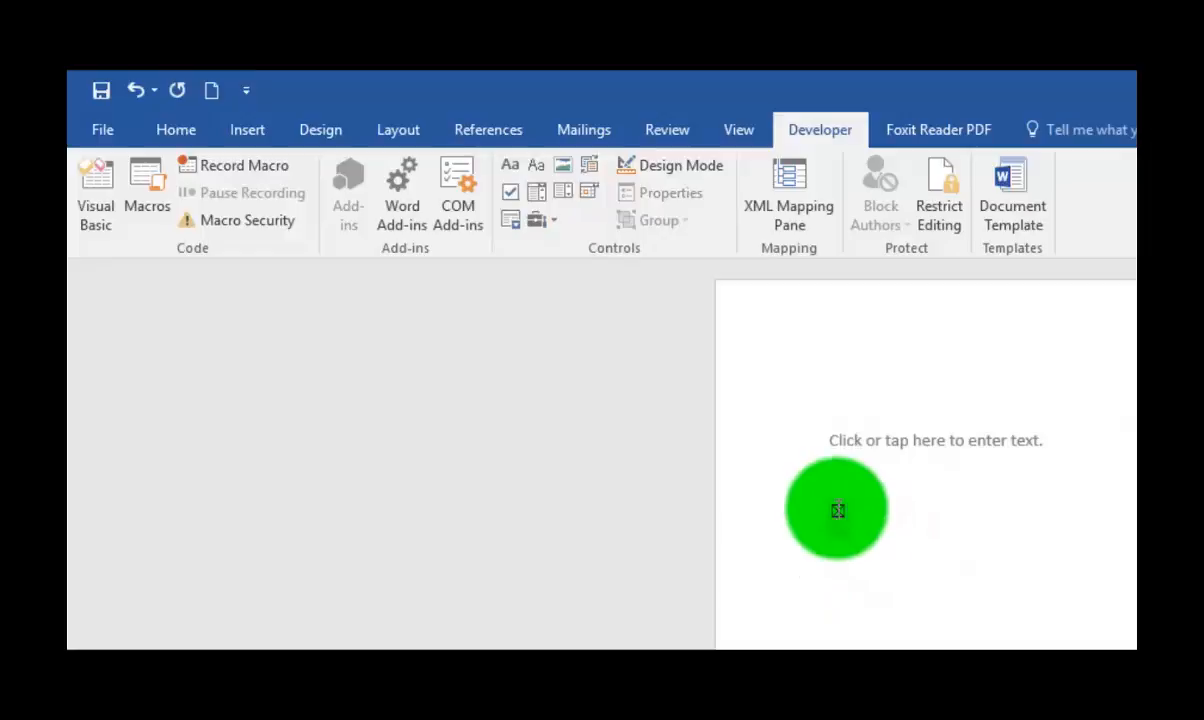
Test the plain text control by filling it with random characters and clearing them again.
{"action": "left_click", "coordinate": [951, 456]}
{"action": "type", "text": ";lsadfasdlkfjasdlkfjaslkdjf"}
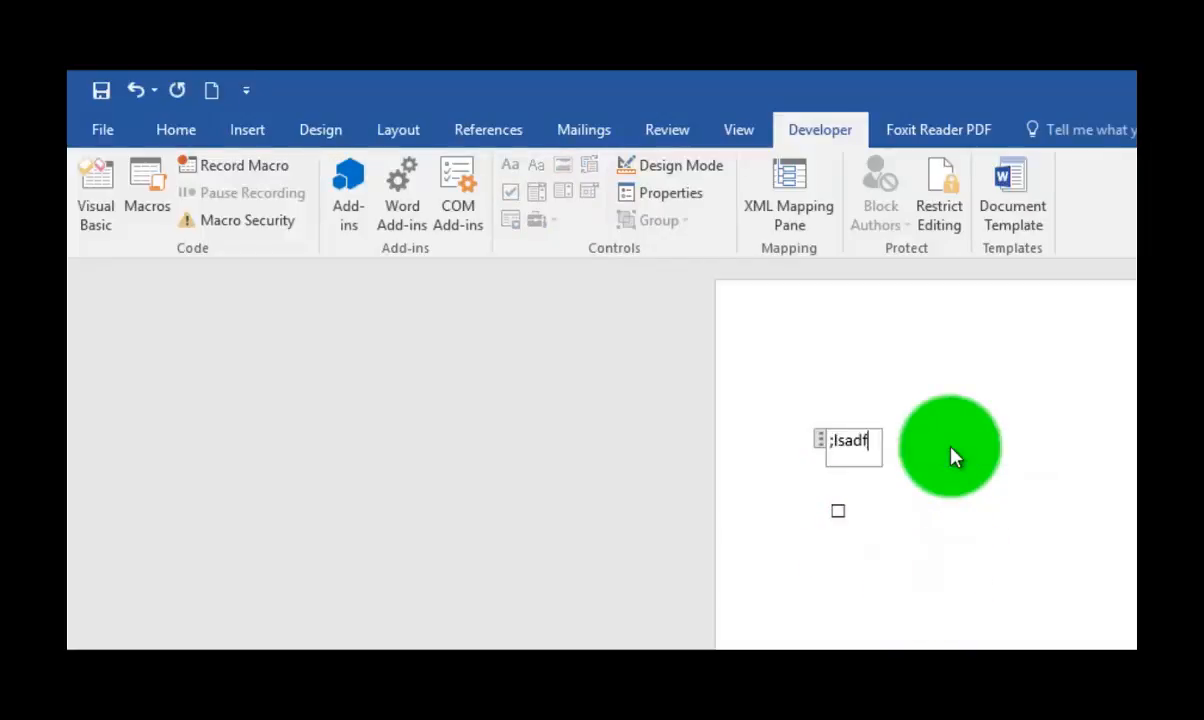
{"action": "key", "text": "BackSpace"}
{"action": "key", "text": "BackSpace"}
{"action": "key", "text": "BackSpace"}
{"action": "key", "text": "BackSpace"}
{"action": "key", "text": "BackSpace"}
{"action": "key", "text": "BackSpace"}
{"action": "key", "text": "BackSpace"}
{"action": "key", "text": "BackSpace"}
{"action": "key", "text": "BackSpace"}
{"action": "key", "text": "BackSpace"}
{"action": "key", "text": "BackSpace"}
{"action": "key", "text": "BackSpace"}
{"action": "key", "text": "BackSpace"}
{"action": "key", "text": "BackSpace"}
{"action": "key", "text": "BackSpace"}
{"action": "key", "text": "BackSpace"}
{"action": "key", "text": "BackSpace"}
{"action": "key", "text": "BackSpace"}
{"action": "key", "text": "BackSpace"}
{"action": "key", "text": "BackSpace"}
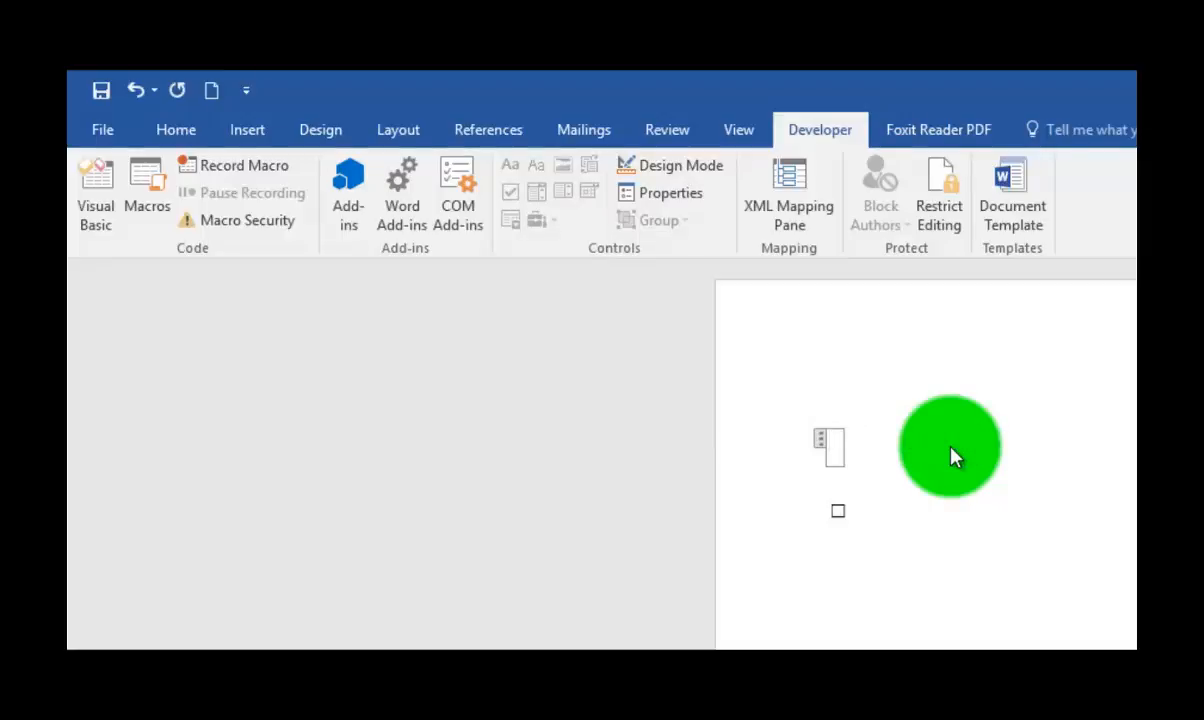
Below the check box, add the text "Type your name here:" followed by a long line of underscores.
{"action": "left_click", "coordinate": [866, 580]}
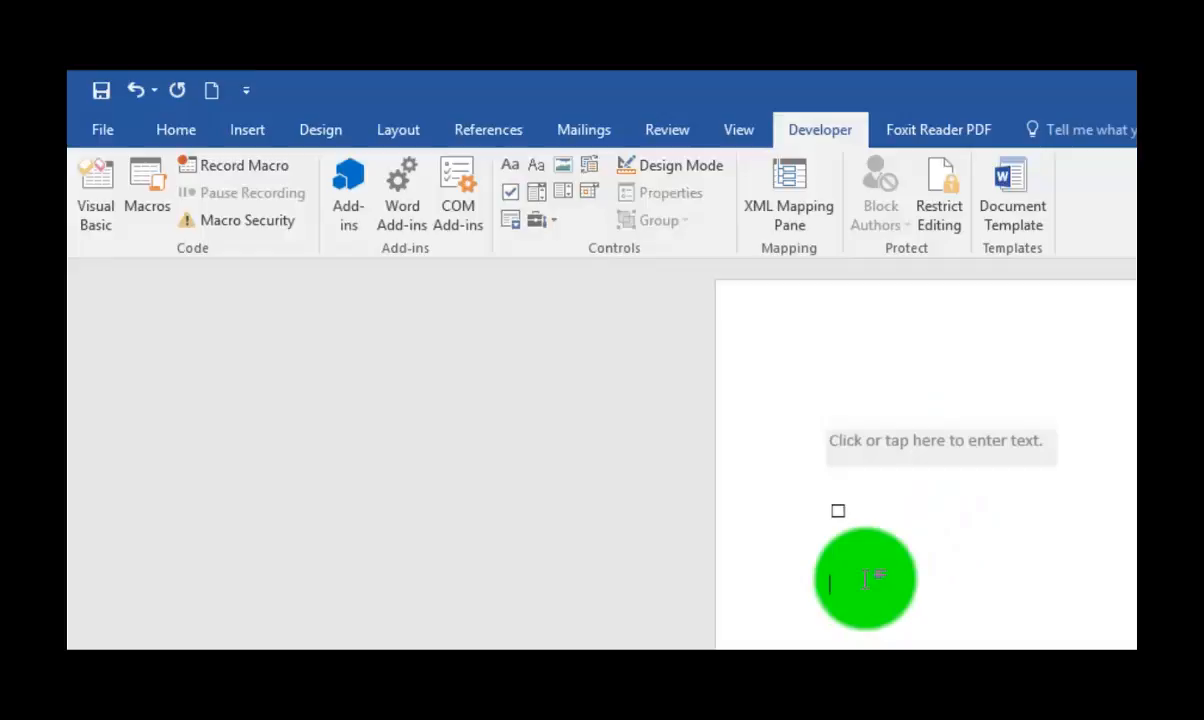
{"action": "type", "text": "Type your name here: "}
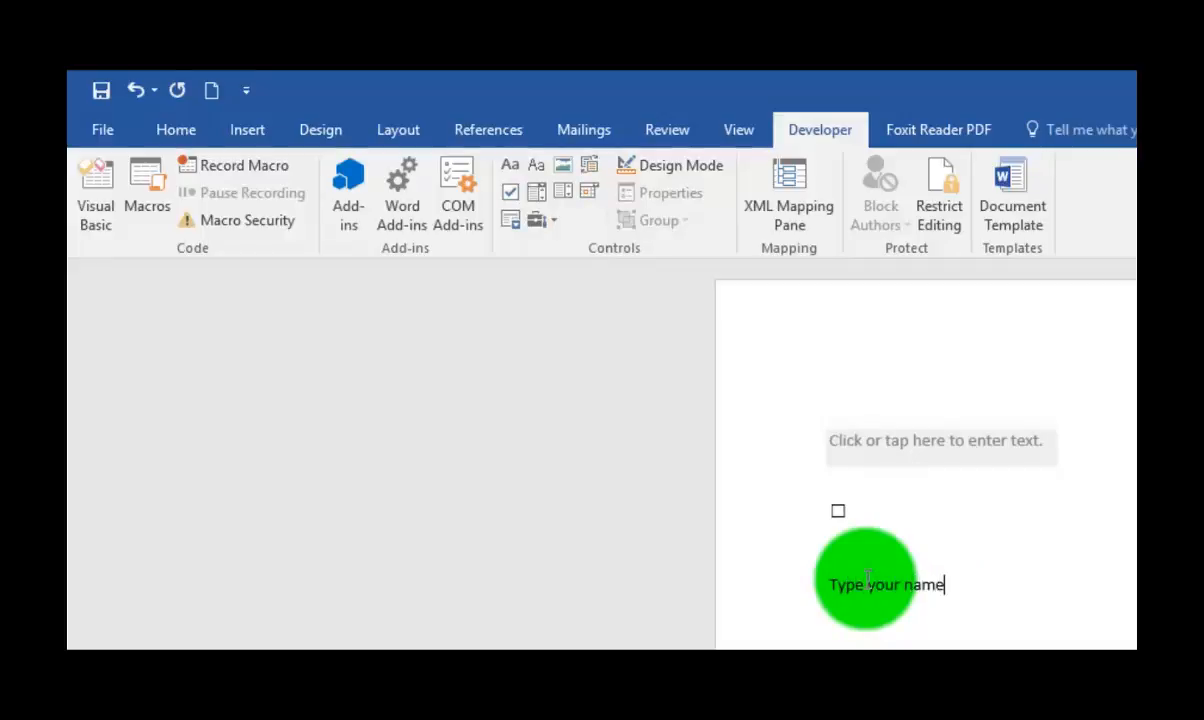
{"action": "type", "text": "______________________________________"}
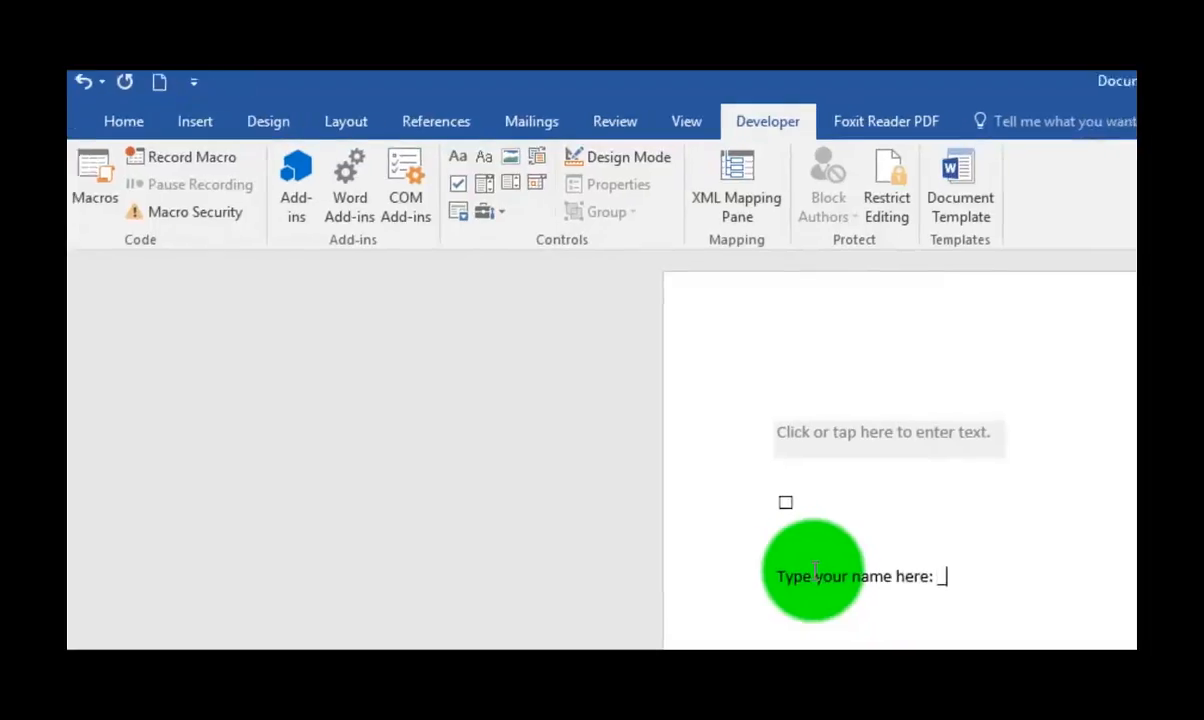
{"action": "type", "text": "_____________"}
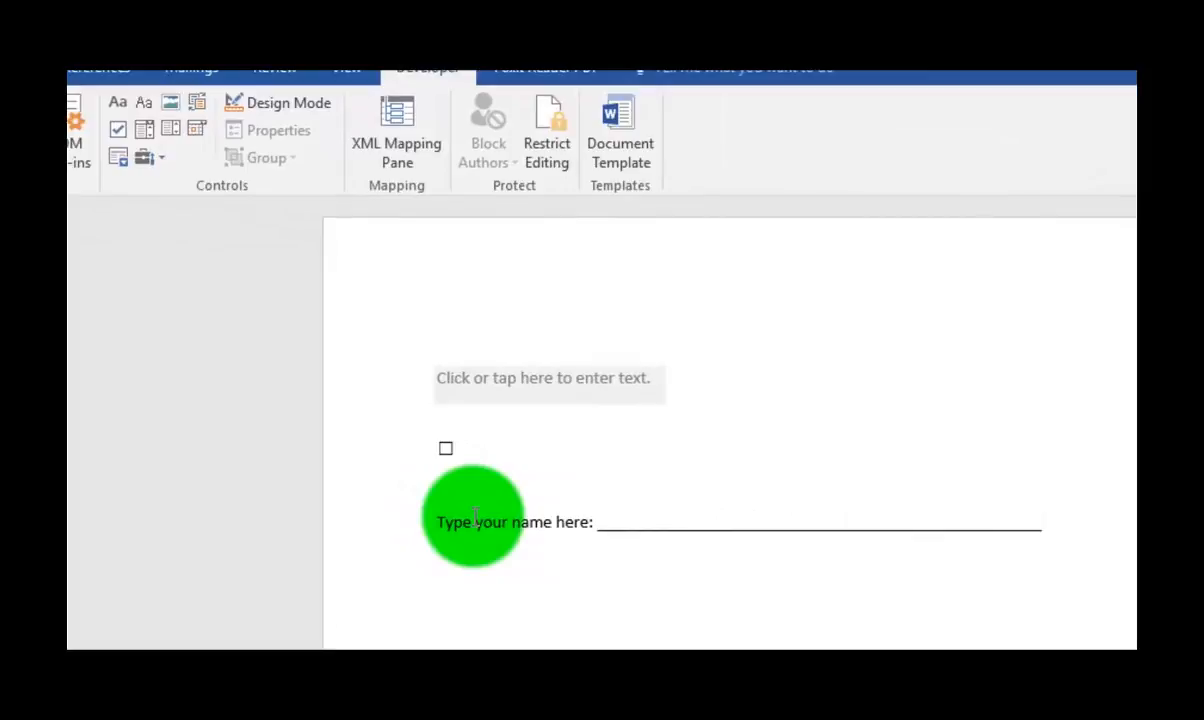
Try filling in the underscore line with repeated "asdf" characters near its beginning.
{"action": "left_click", "coordinate": [622, 523]}
{"action": "type", "text": "as"}
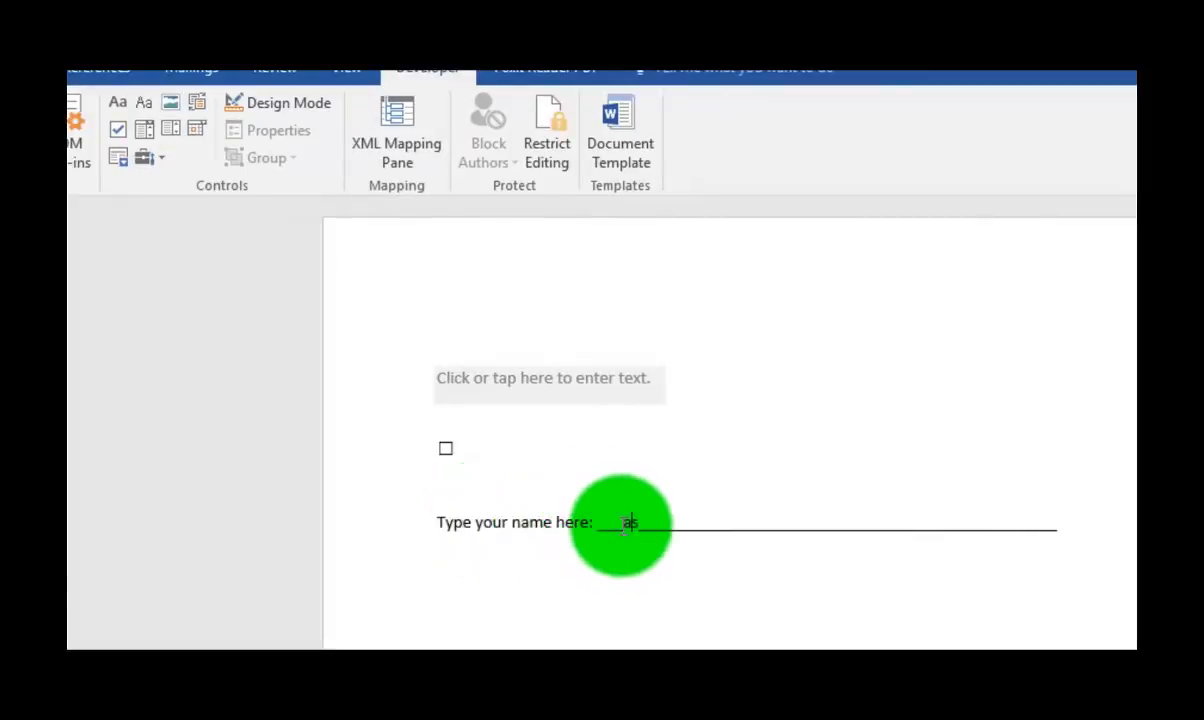
{"action": "type", "text": "dfasdfasdfasdfasdfasdf"}
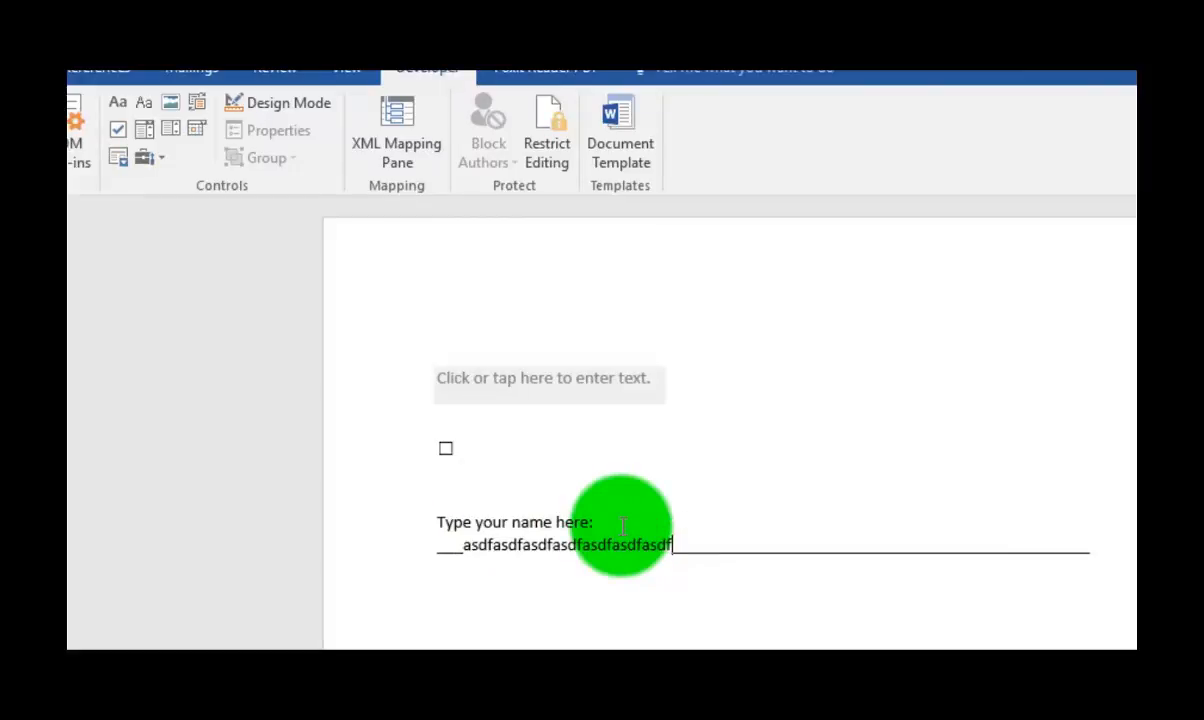
Undo the filler text, the underscore line, the check box and the text control back to a blank page.
{"action": "key", "text": "ctrl+z"}
{"action": "key", "text": "ctrl+z"}
{"action": "key", "text": "ctrl+z"}
{"action": "key", "text": "ctrl+z"}
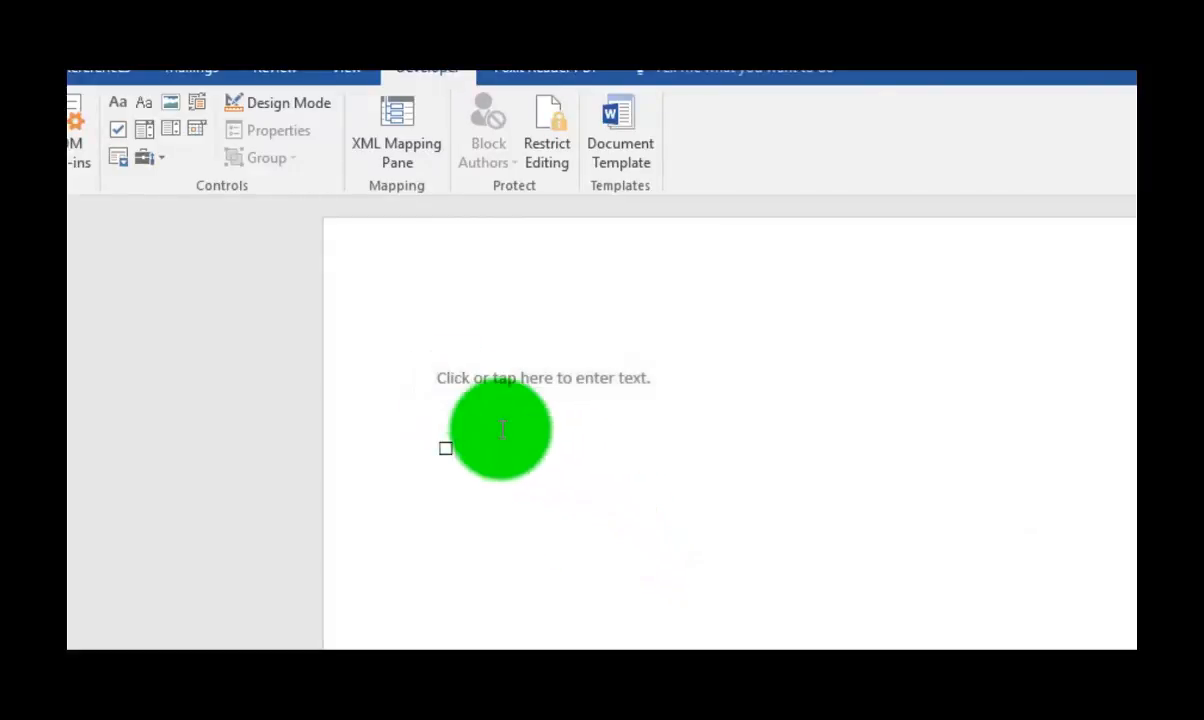
{"action": "key", "text": "ctrl+z"}
{"action": "key", "text": "ctrl+z"}
{"action": "key", "text": "ctrl+z"}
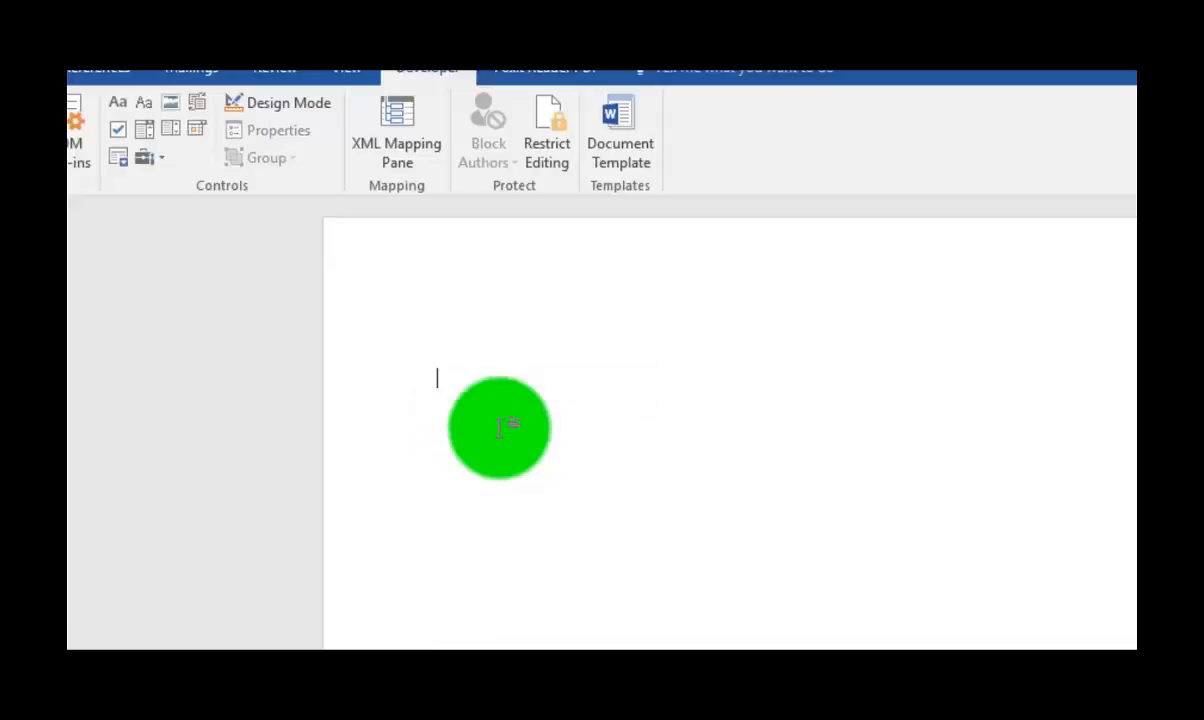
Enter the label "Type your Name:" on the first line and insert a plain text content control after it.
{"action": "type", "text": "Type your"}
{"action": "type", "text": " Name"}
{"action": "key", "text": "BackSpace"}
{"action": "key", "text": "BackSpace"}
{"action": "key", "text": "BackSpace"}
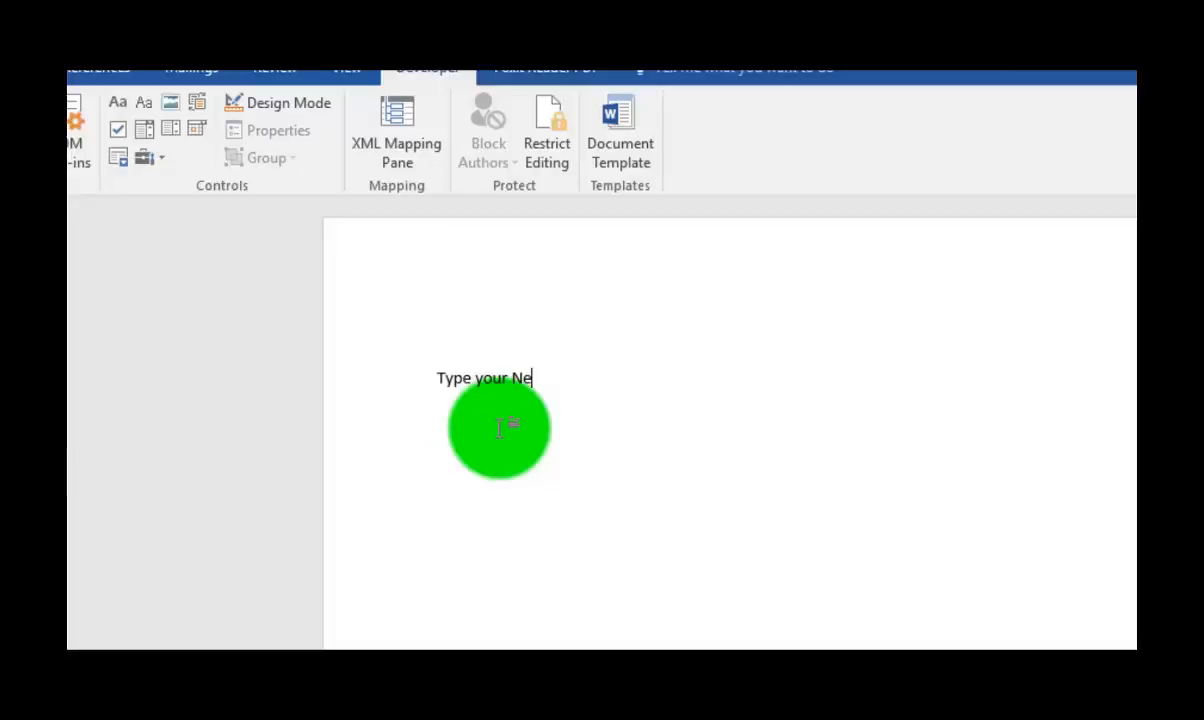
{"action": "type", "text": "ame:"}
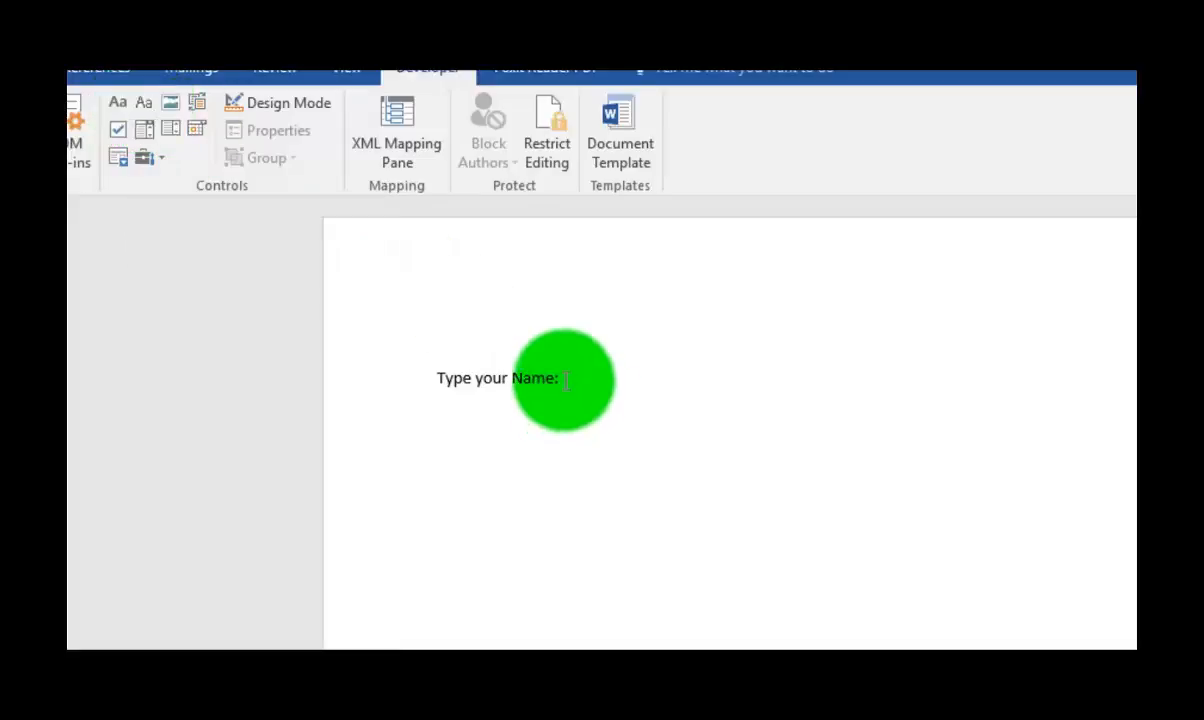
{"action": "left_click", "coordinate": [147, 113]}
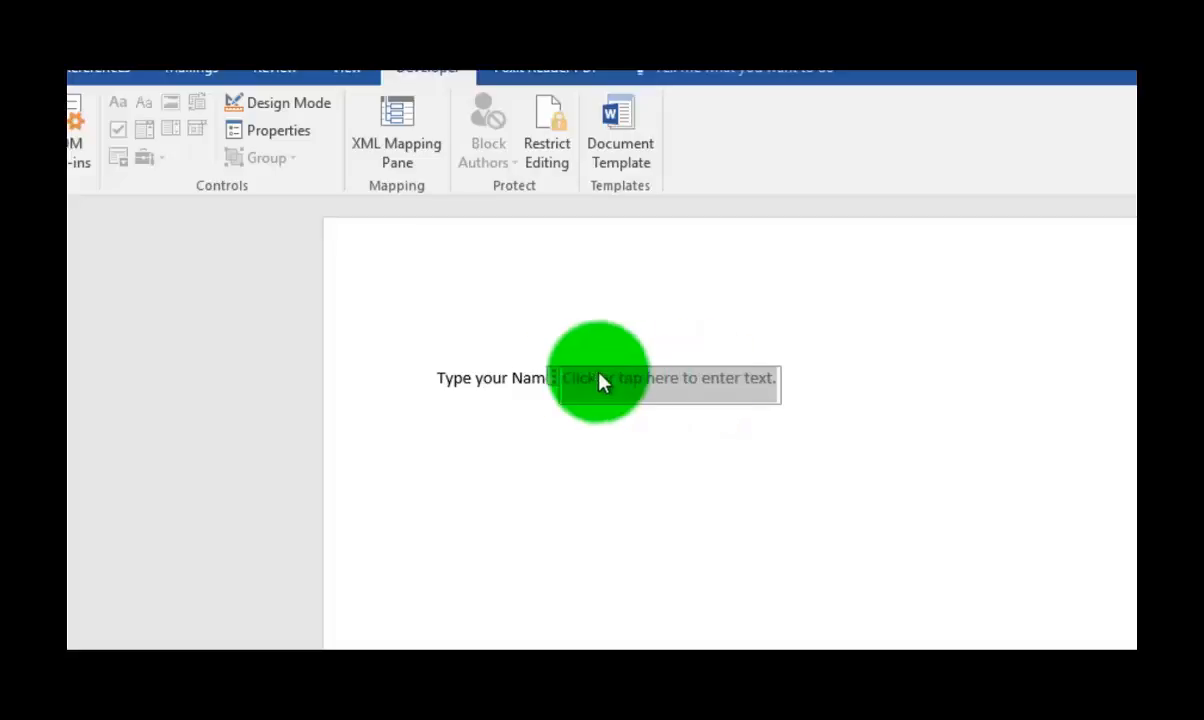
{"action": "left_click", "coordinate": [827, 472]}
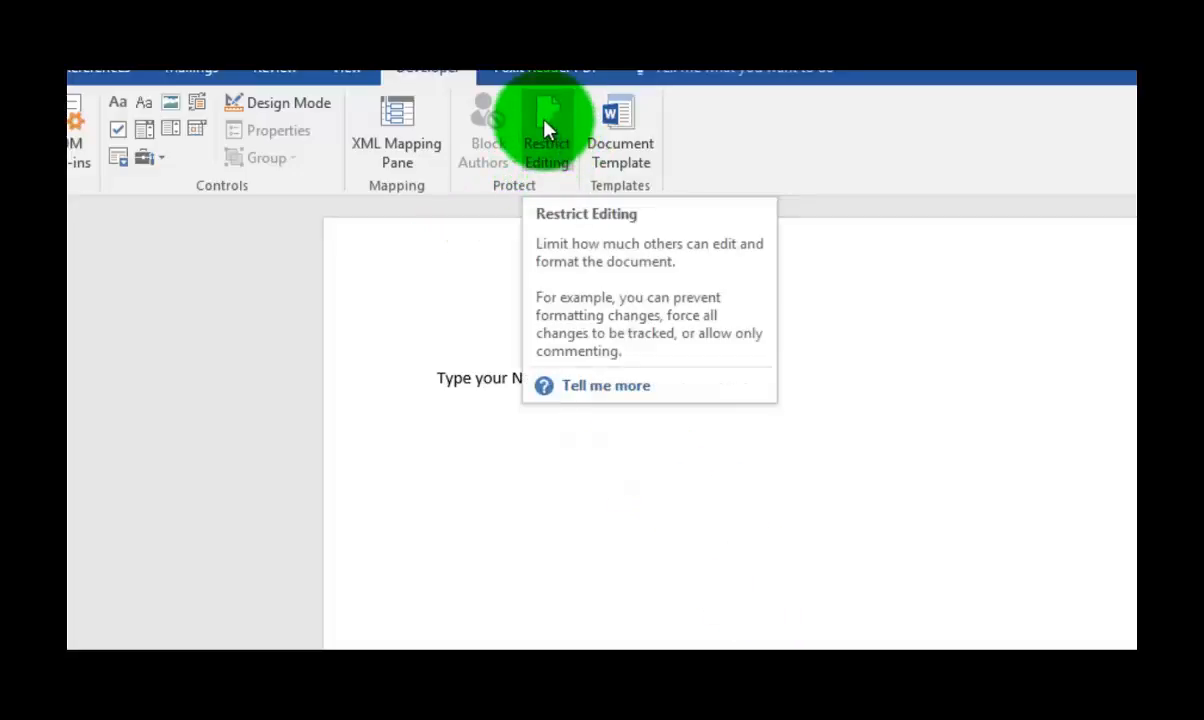
Set up editing restrictions so that only filling in forms is allowed in the document.
{"action": "left_click", "coordinate": [77, 97]}
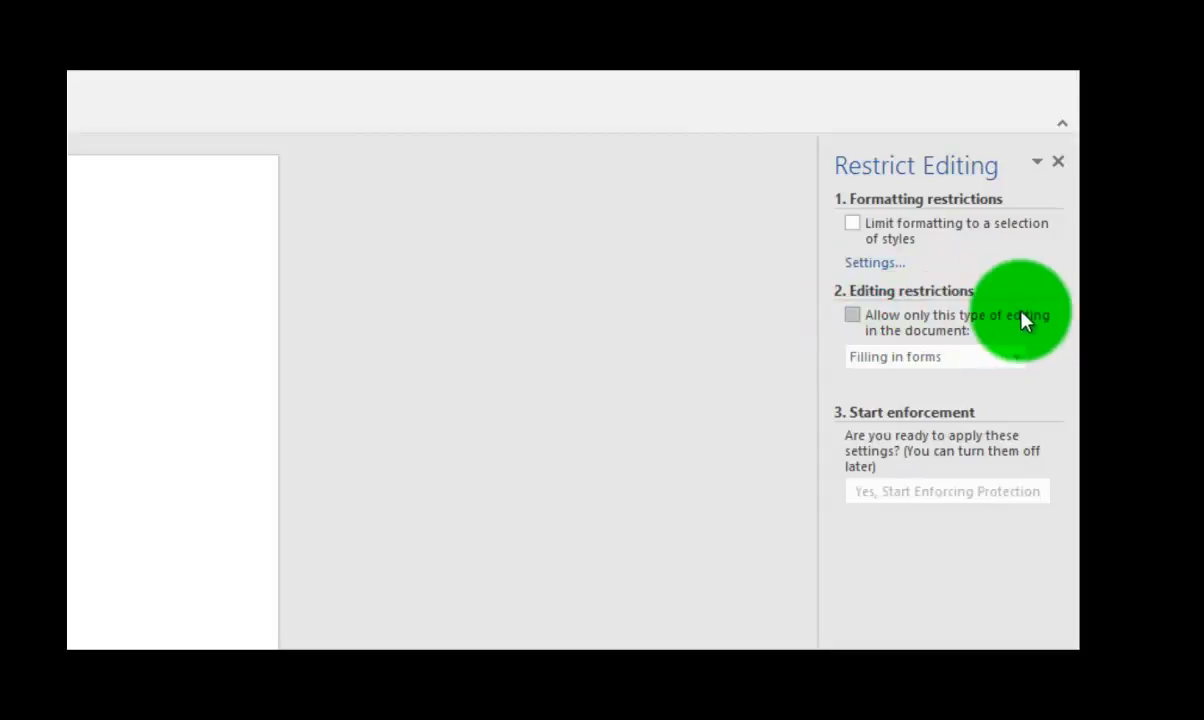
{"action": "left_click", "coordinate": [852, 317]}
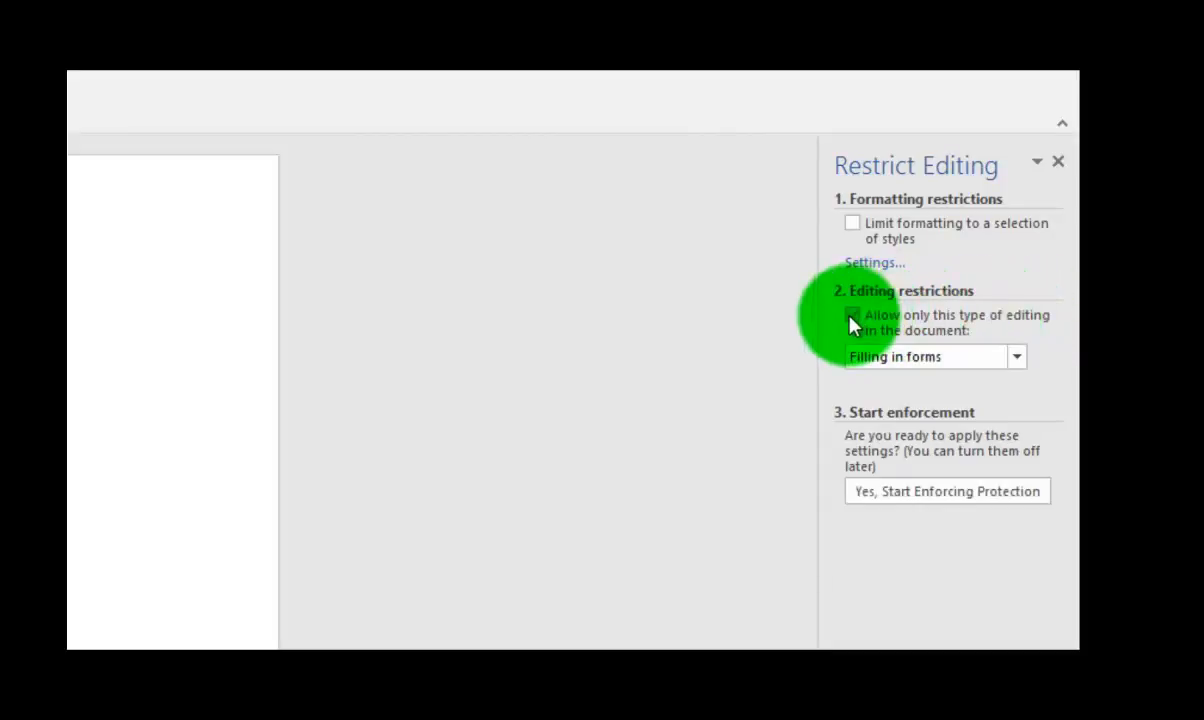
{"action": "left_click", "coordinate": [1017, 358]}
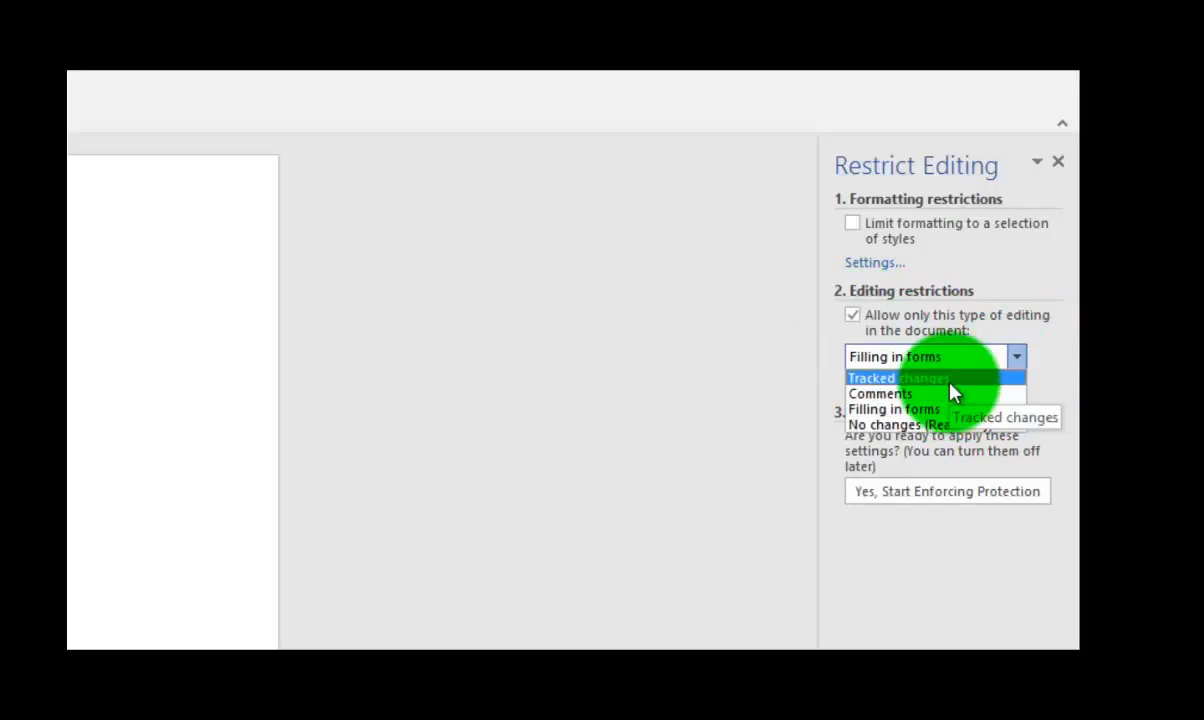
{"action": "left_click", "coordinate": [941, 410]}
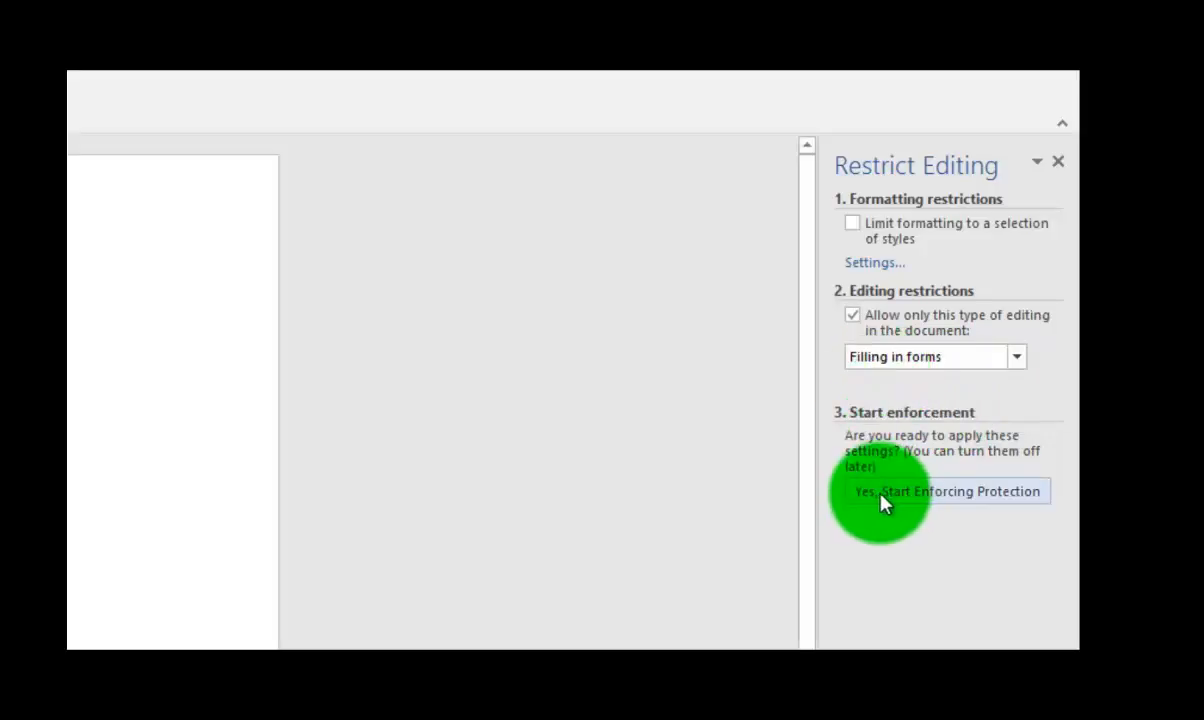
Start enforcing the protection without a password and select the text control after "Type your Name:".
{"action": "left_click", "coordinate": [951, 493]}
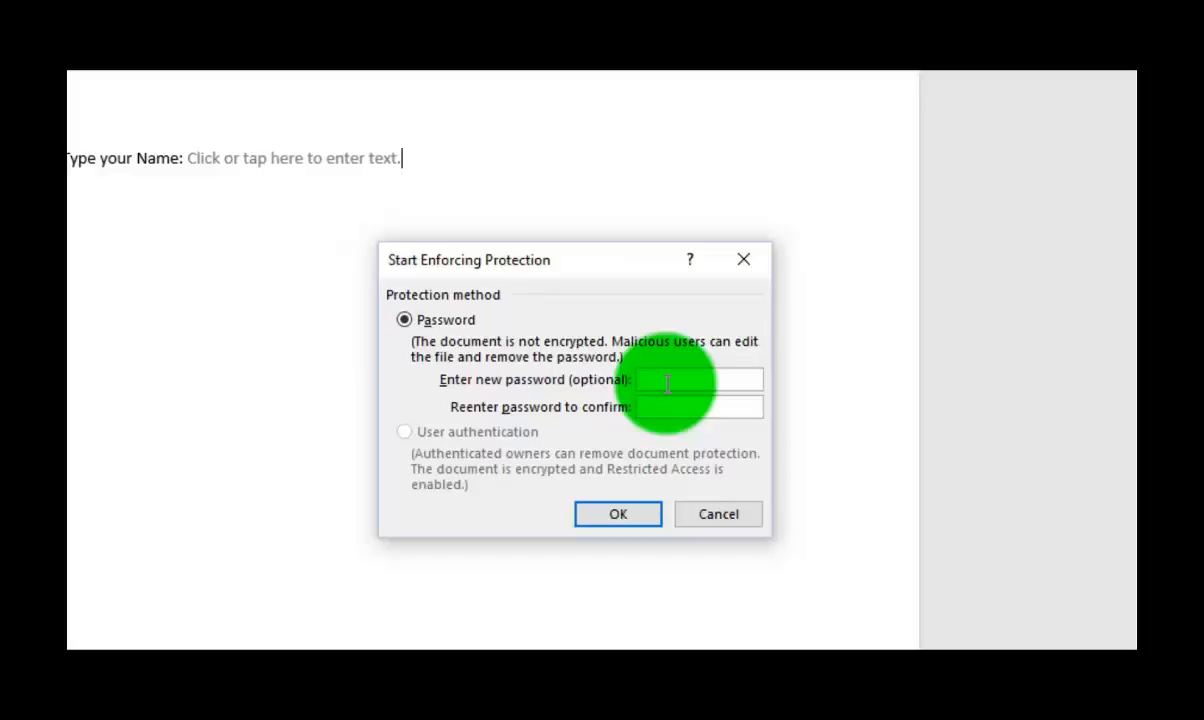
{"action": "left_click", "coordinate": [619, 515]}
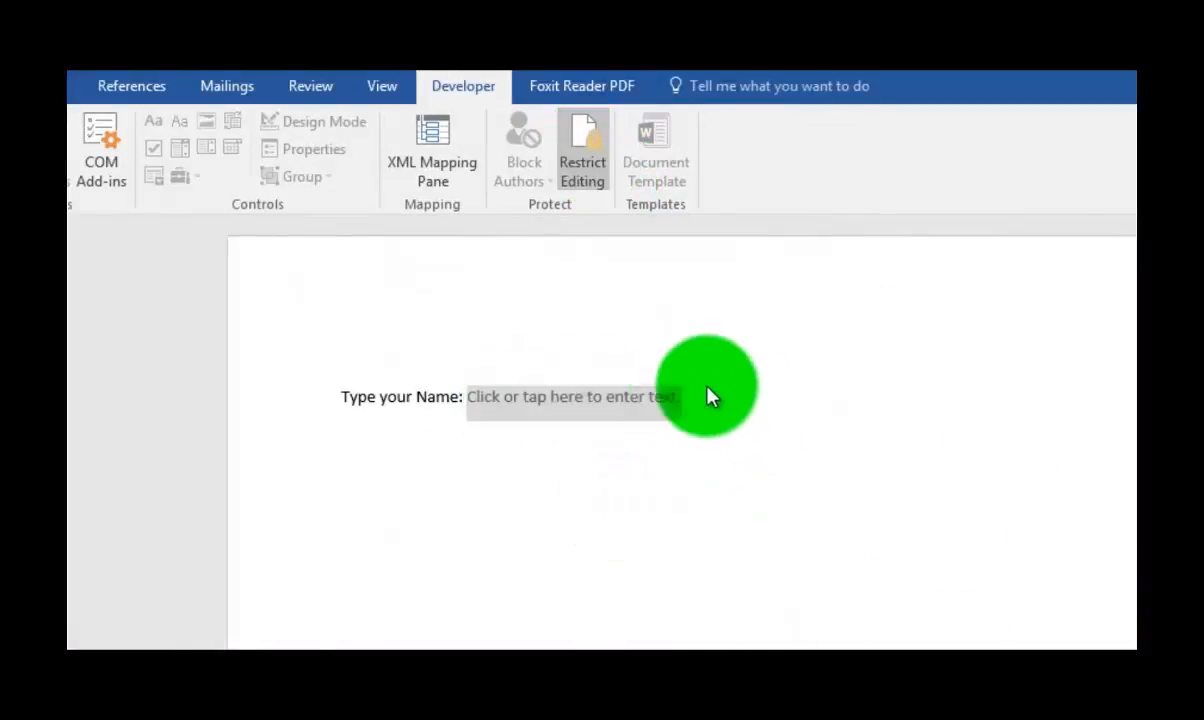
{"action": "left_click", "coordinate": [481, 398]}
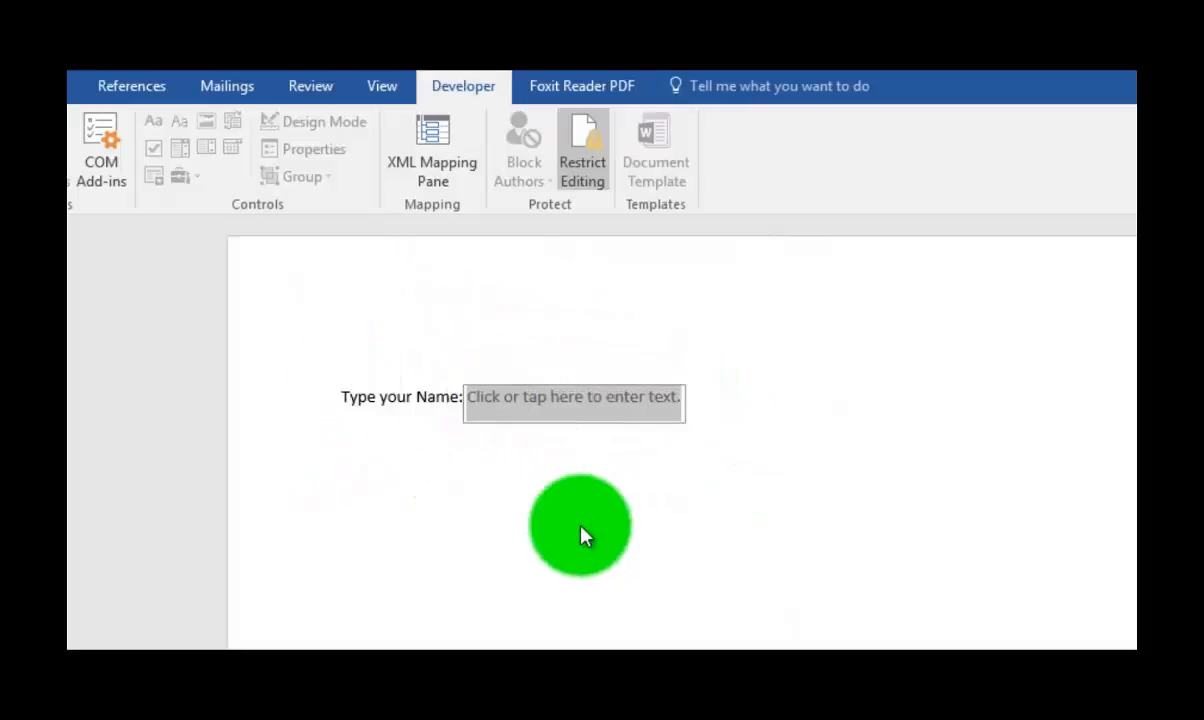
Fill in the text control after "Type your Name:" with "adfasdfasdf" and stop the document protection.
{"action": "left_click", "coordinate": [919, 621]}
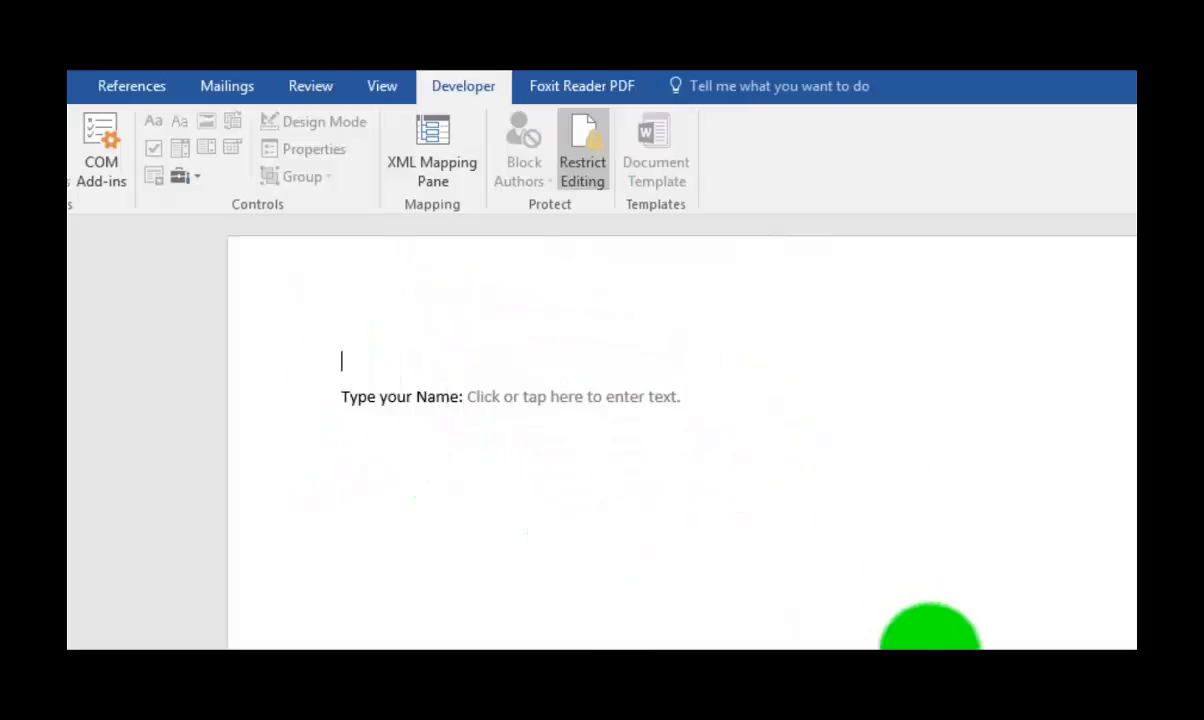
{"action": "left_click", "coordinate": [572, 405]}
{"action": "type", "text": "adfasdfasd"}
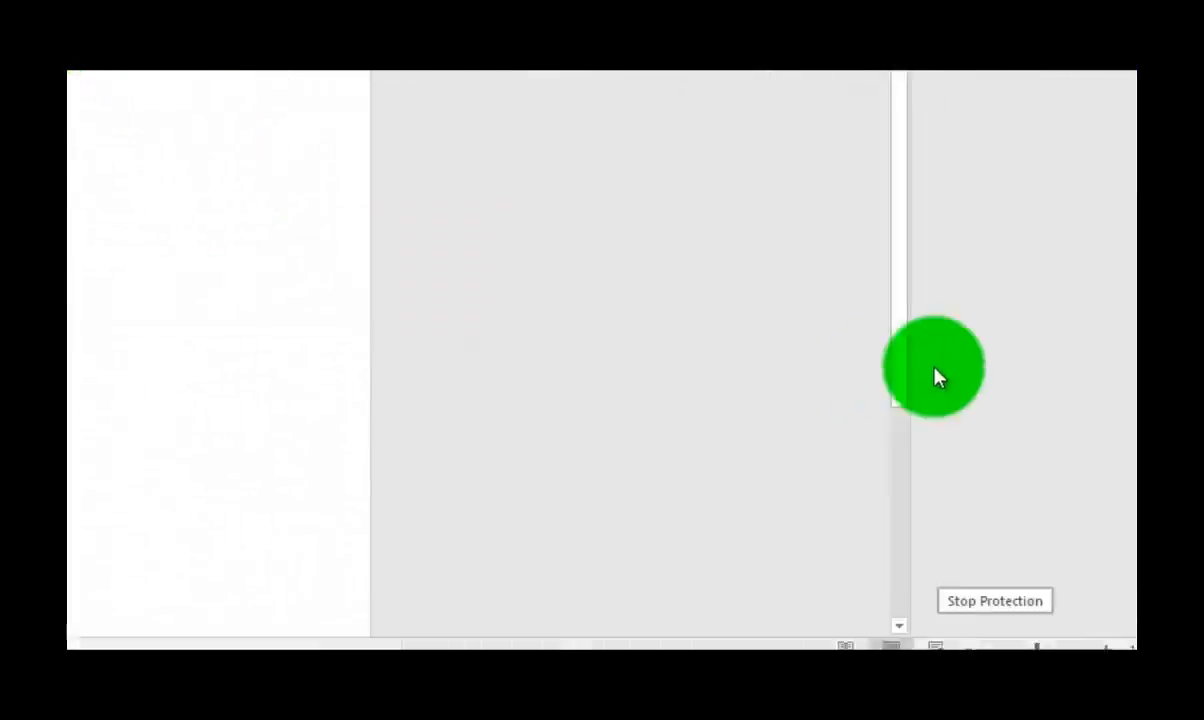
{"action": "left_click", "coordinate": [938, 538]}
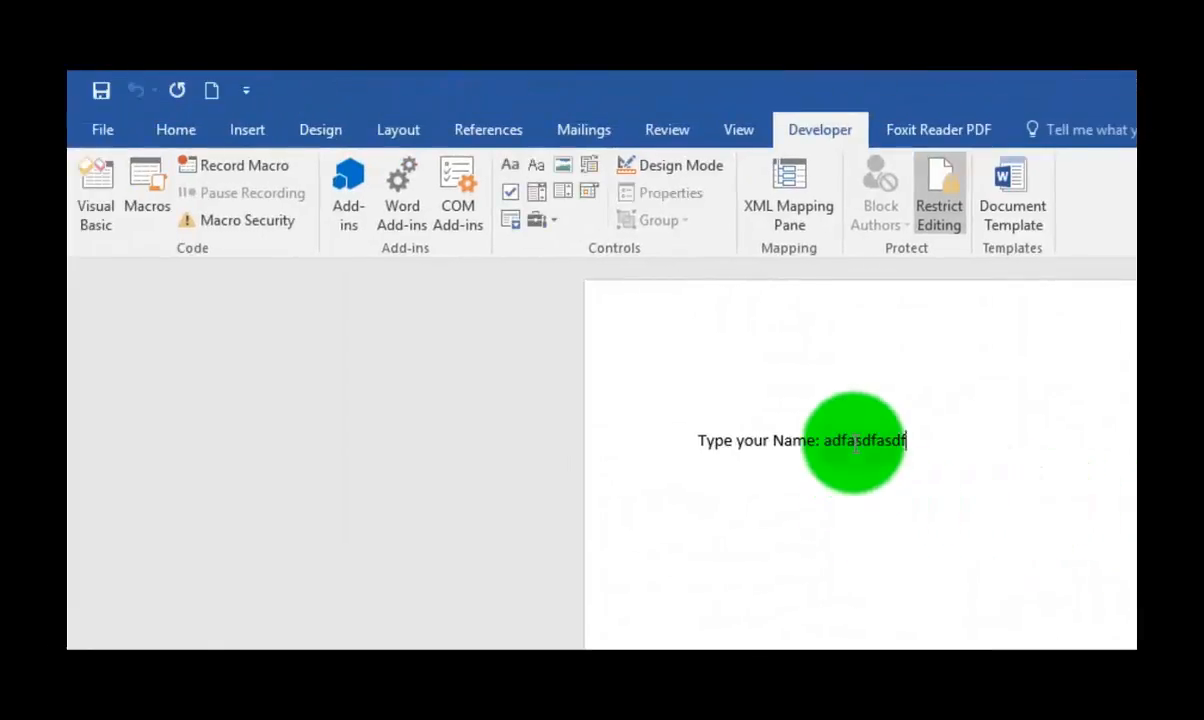
Format the "adfasdfasdf" text in the name control with the Bauhaus 93 font at size 26.
{"action": "double_click", "coordinate": [855, 442]}
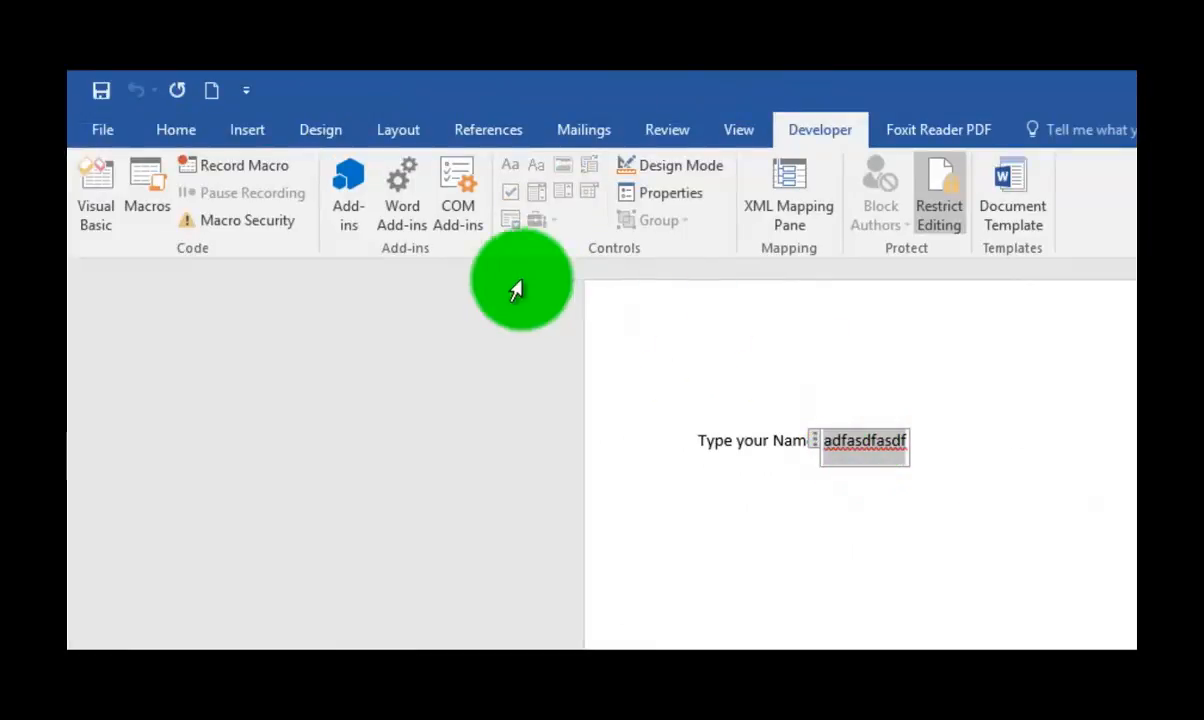
{"action": "left_click", "coordinate": [176, 130]}
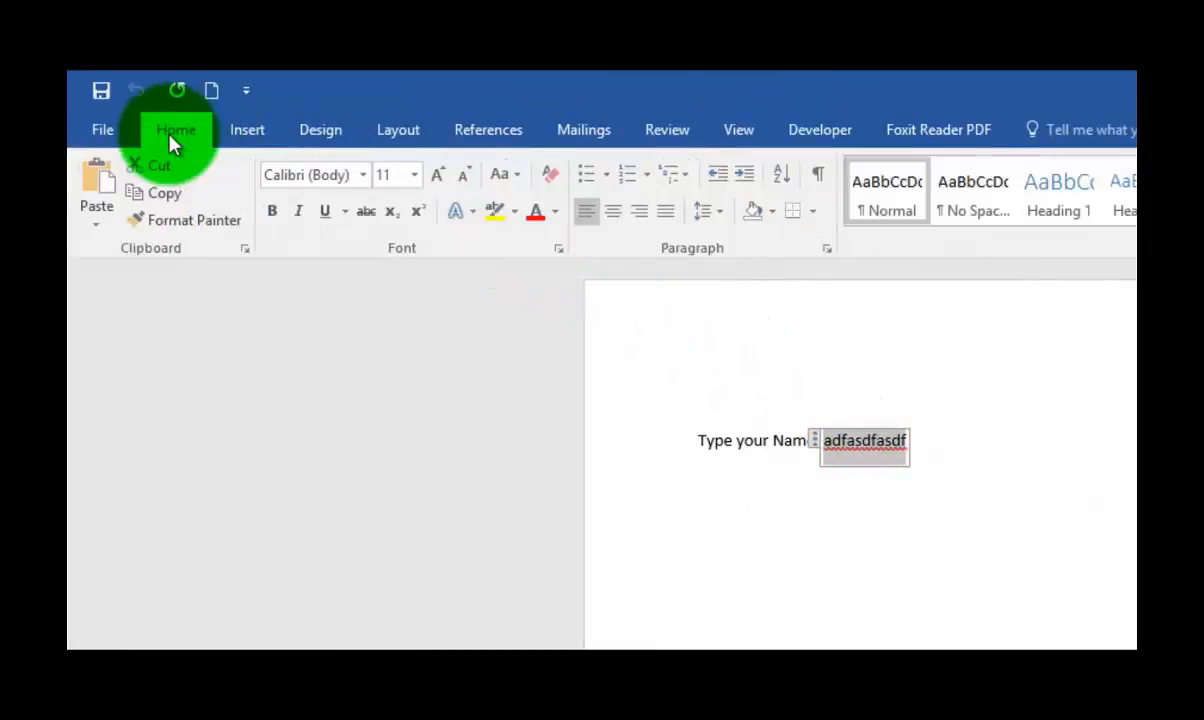
{"action": "left_click", "coordinate": [362, 176]}
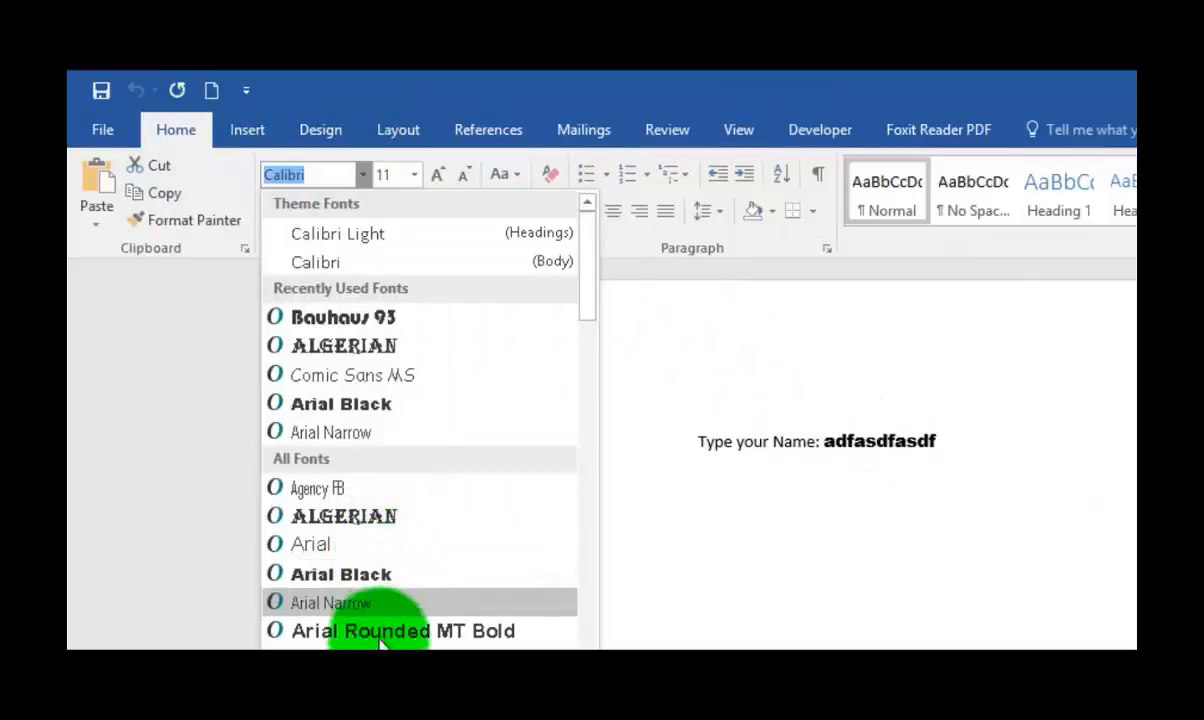
{"action": "left_click", "coordinate": [343, 317]}
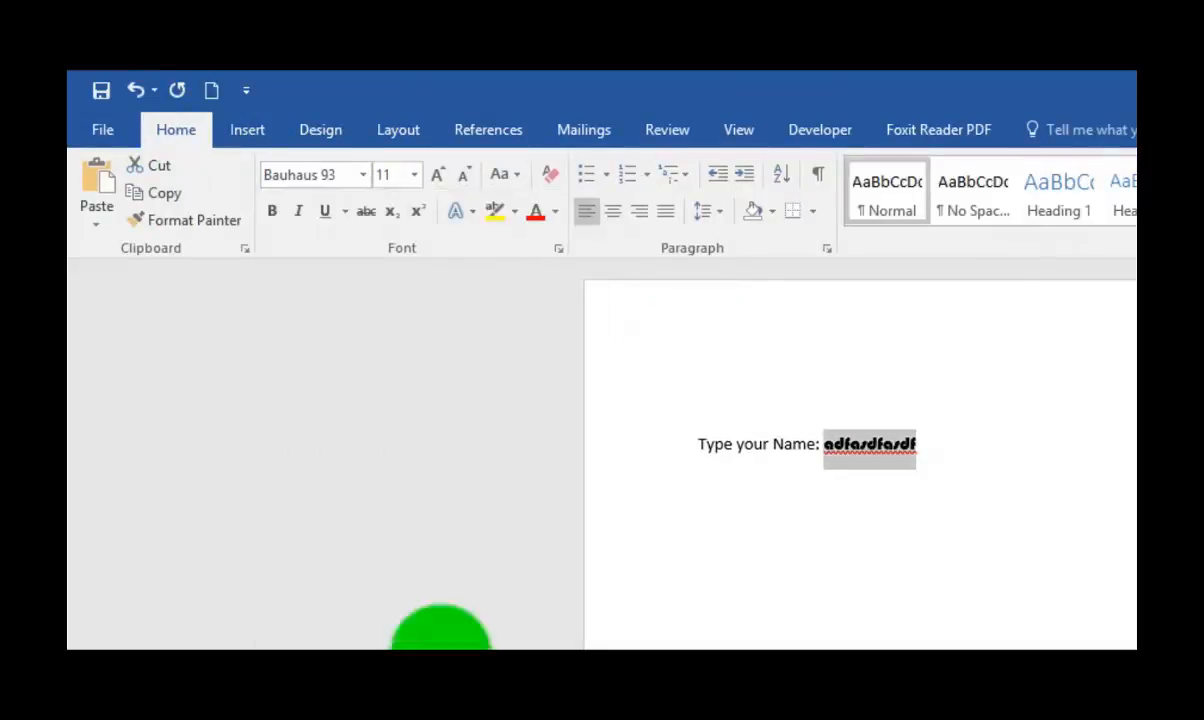
{"action": "left_click", "coordinate": [421, 182]}
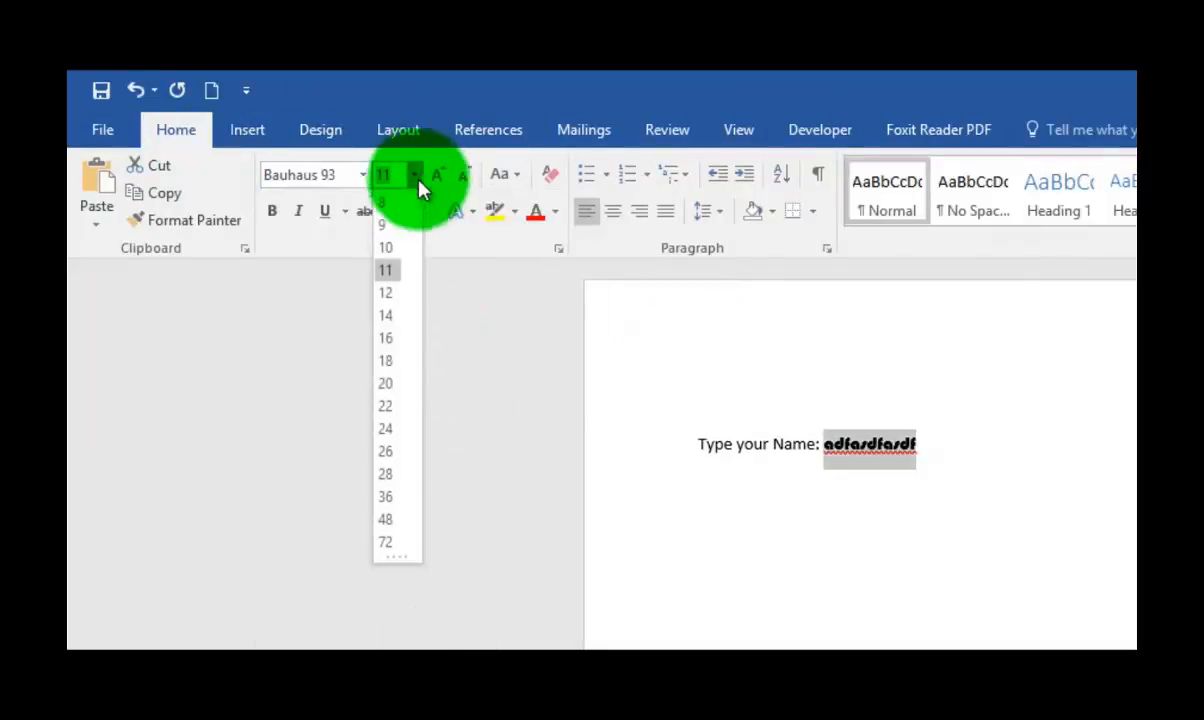
{"action": "left_click", "coordinate": [392, 455]}
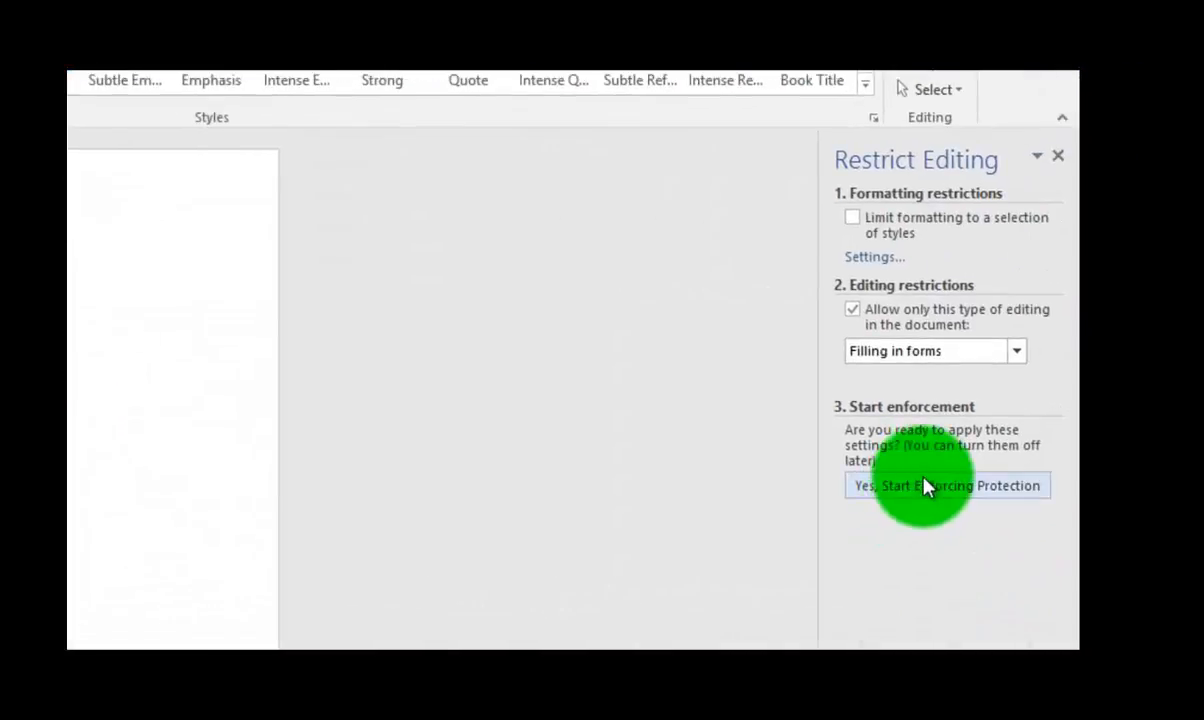
Start enforcing the form protection without a password and replace the name control's text with "asdfsadfasdf".
{"action": "left_click", "coordinate": [926, 486]}
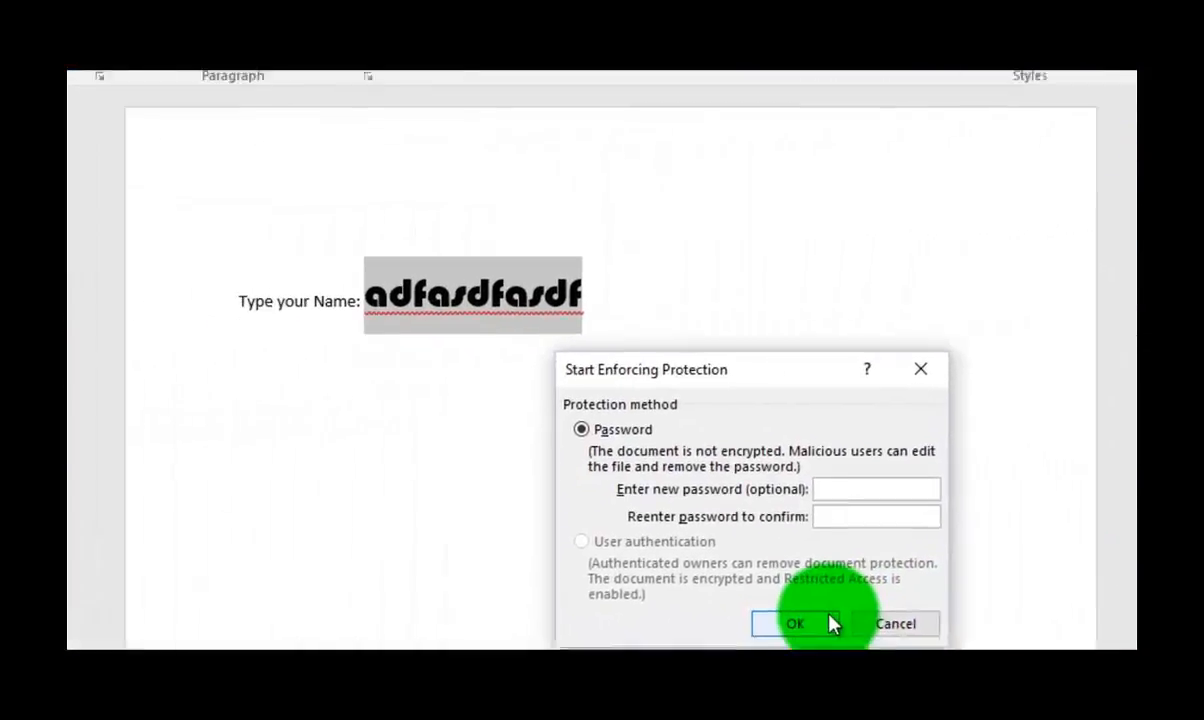
{"action": "left_click", "coordinate": [828, 623]}
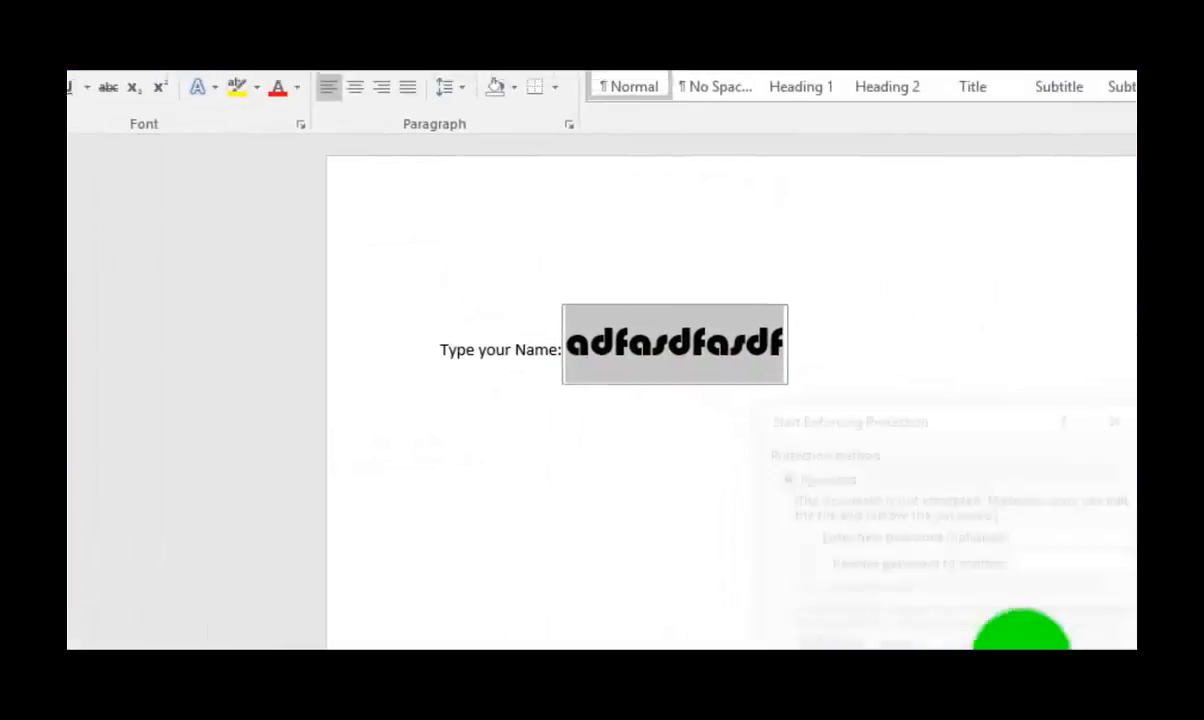
{"action": "double_click", "coordinate": [849, 437]}
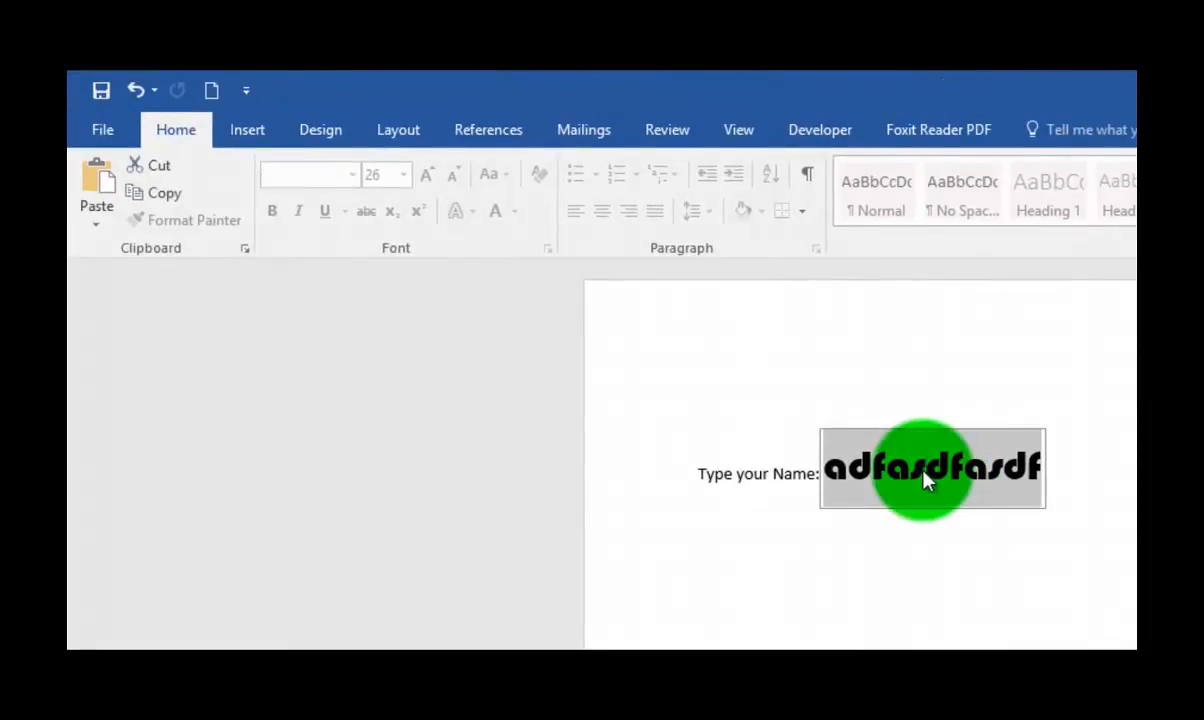
{"action": "key", "text": "BackSpace"}
{"action": "type", "text": "asdfsadfasdf"}
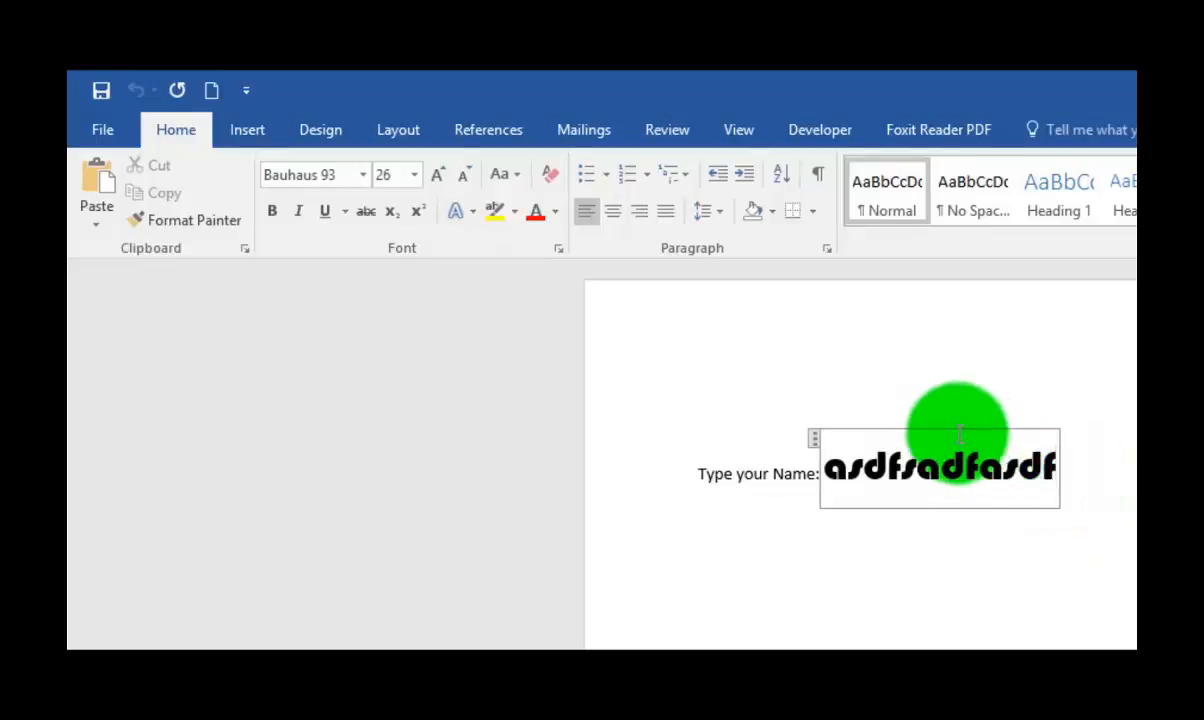
Copy the name text control and paste three copies below the "Type your Name:" line, each separated by an empty line.
{"action": "left_click", "coordinate": [815, 437]}
{"action": "key", "text": "ctrl+c"}
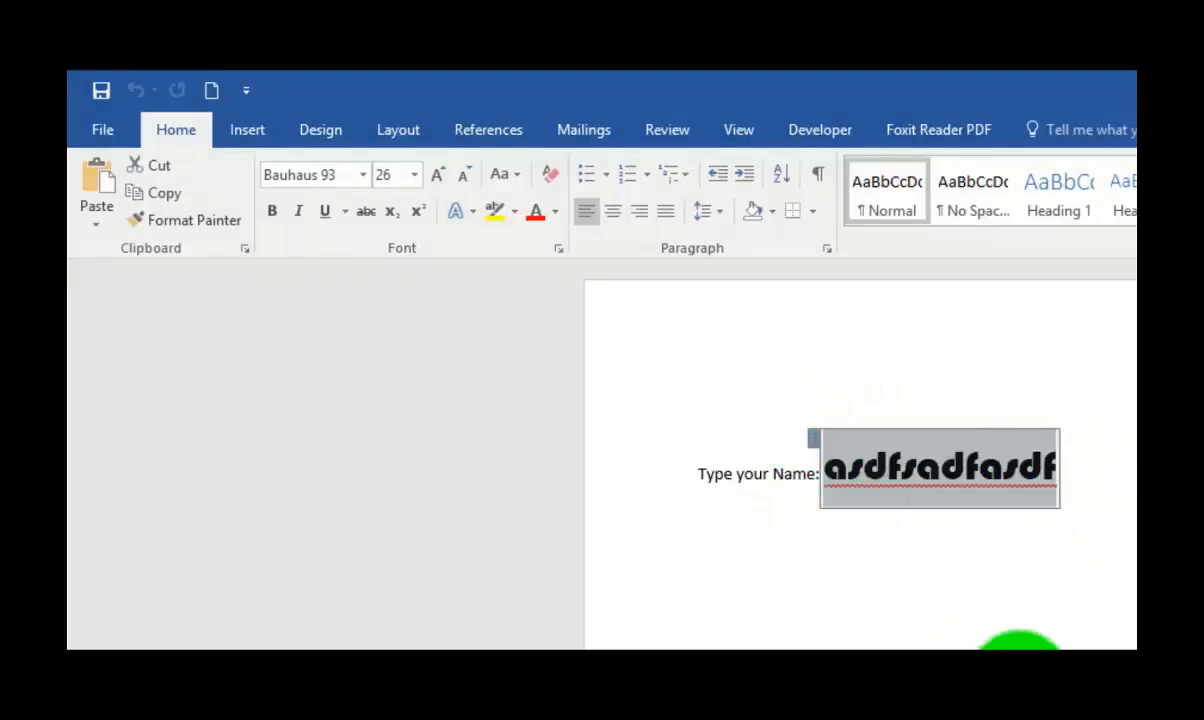
{"action": "left_click", "coordinate": [952, 549]}
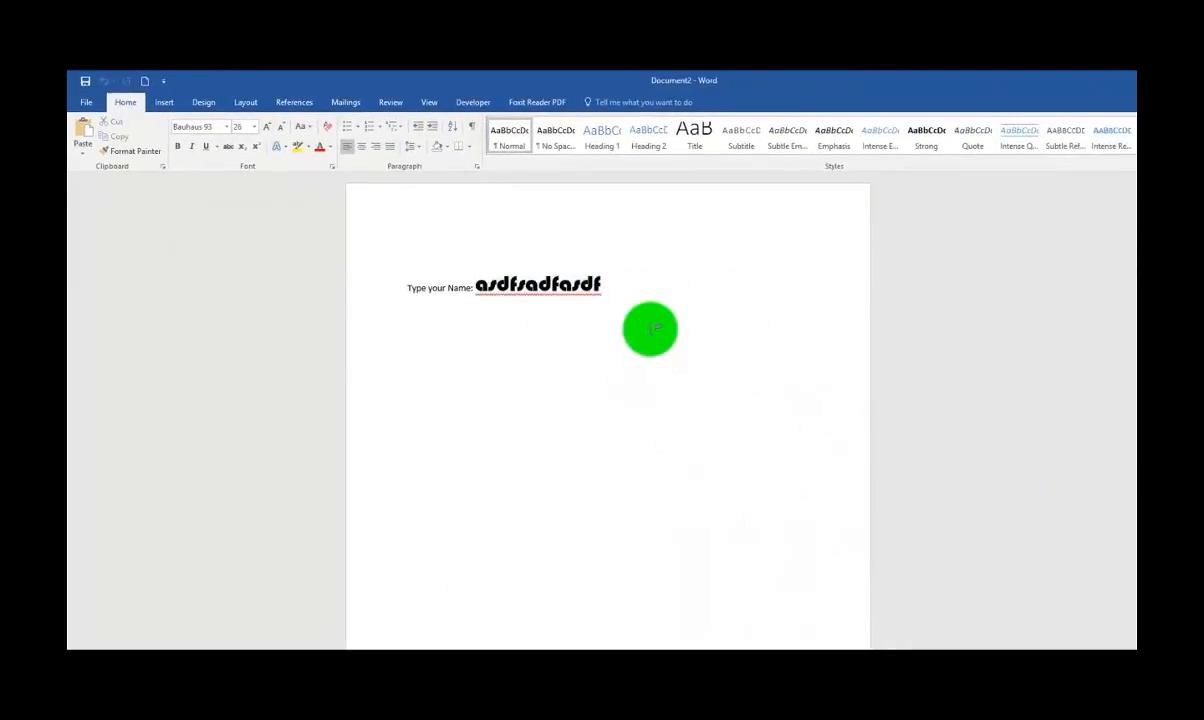
{"action": "key", "text": "Return"}
{"action": "key", "text": "ctrl+v"}
{"action": "key", "text": "Return"}
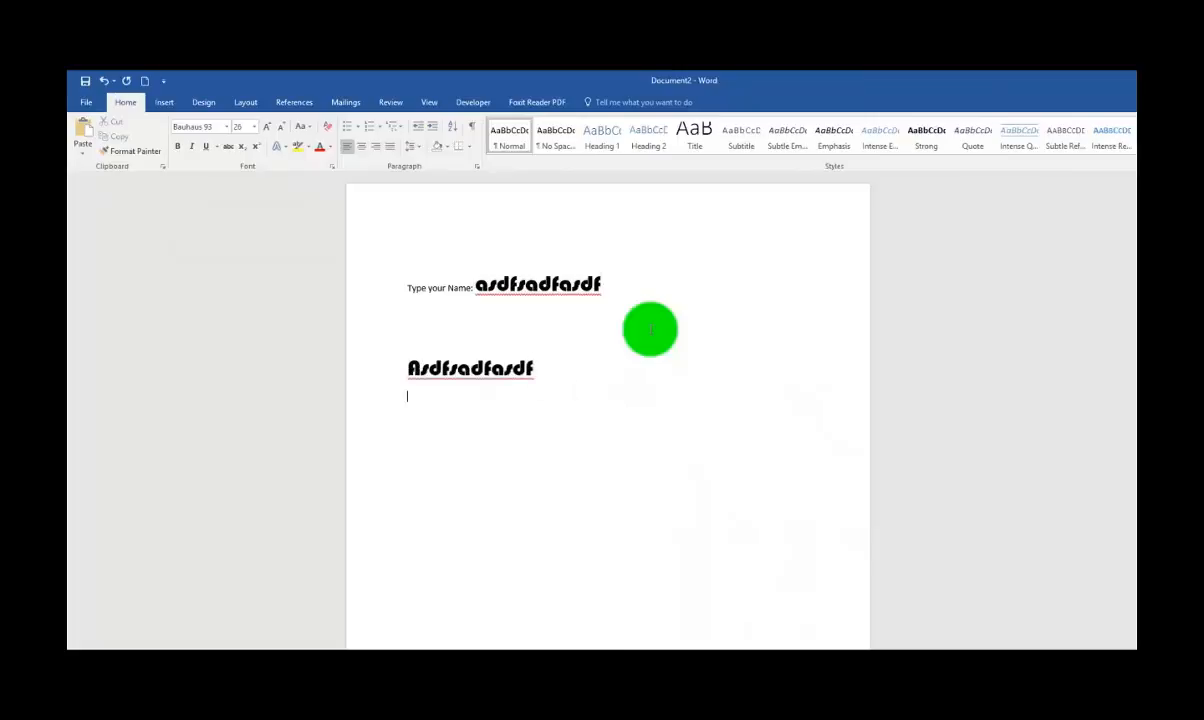
{"action": "key", "text": "Return"}
{"action": "key", "text": "ctrl+v"}
{"action": "key", "text": "Return"}
{"action": "key", "text": "Return"}
{"action": "key", "text": "ctrl+v"}
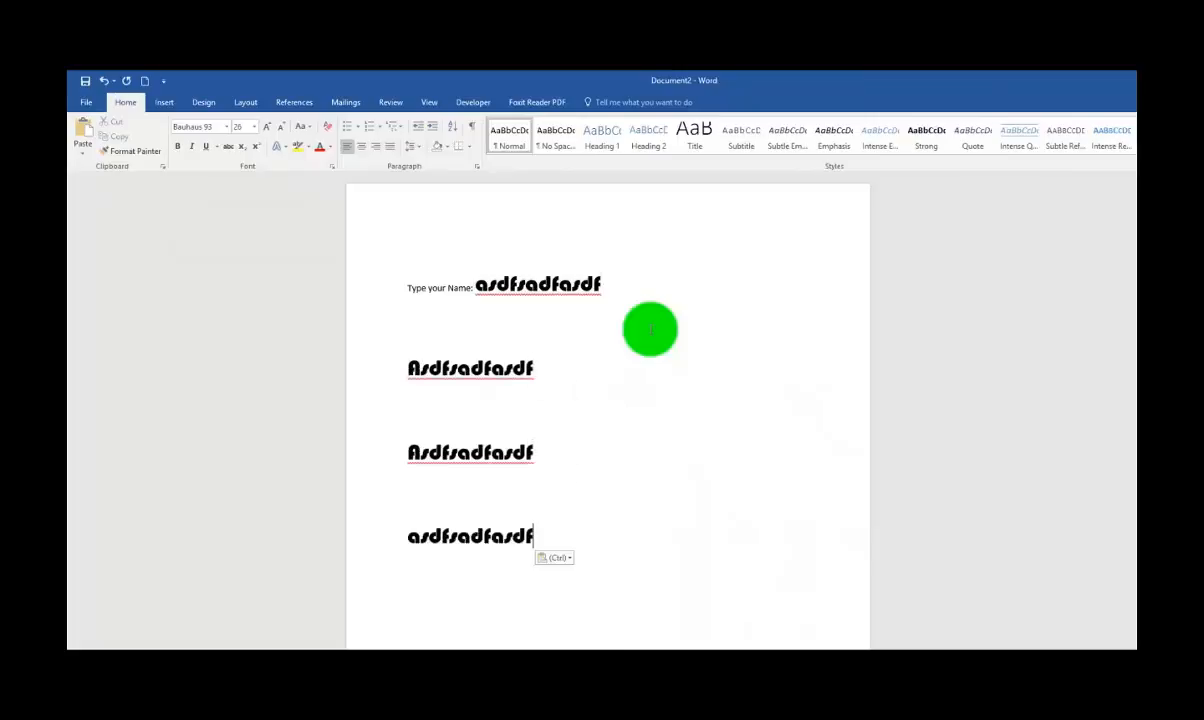